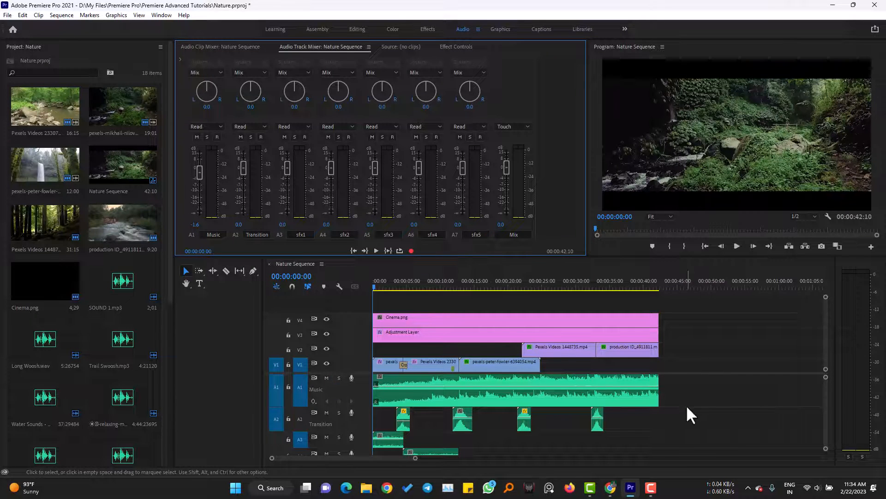
Compare the Audio Clip Mixer with the Audio Track Mixer and leave the clip mixer showing
{"action": "left_click", "coordinate": [220, 48]}
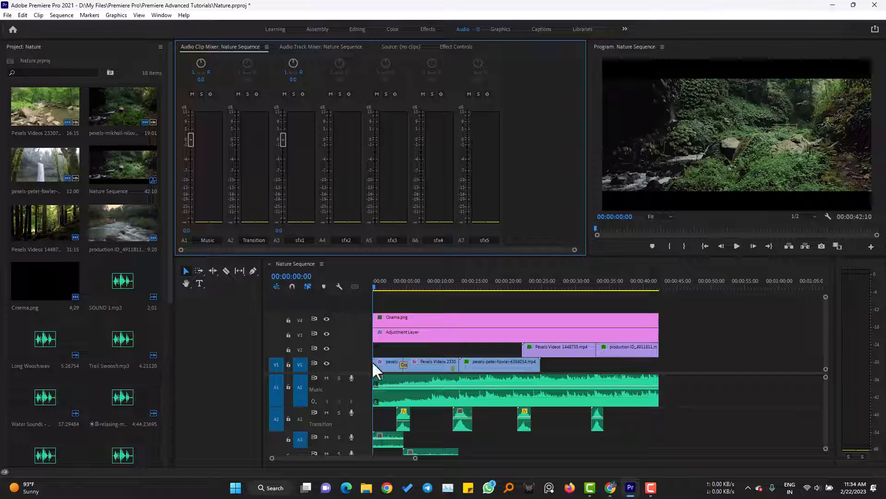
{"action": "left_click", "coordinate": [298, 46]}
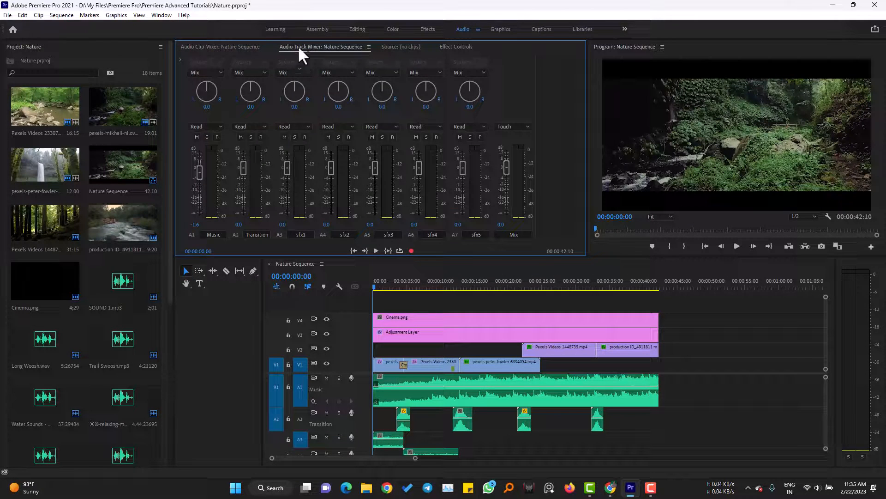
{"action": "left_click", "coordinate": [226, 45]}
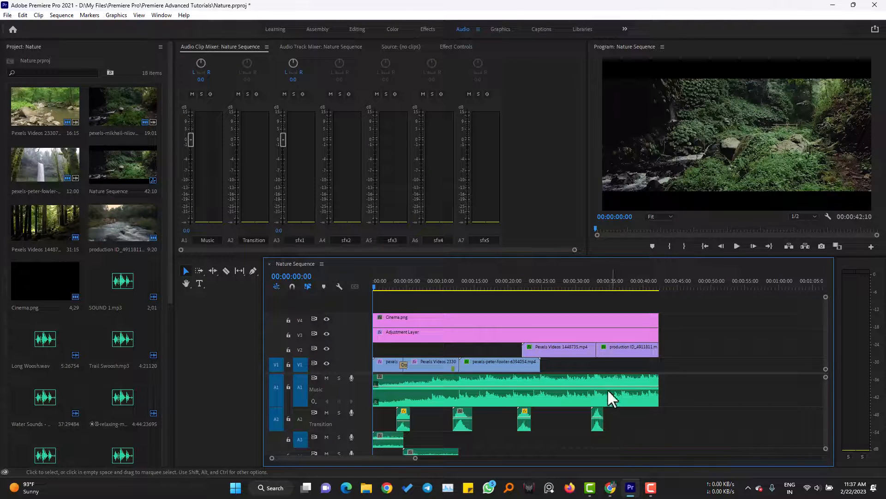
Enlarge the audio tracks and set the Transition clip's volume to -1.5 dB at 00:00:04:07 with its Audio Clip Mixer fader
{"action": "left_click", "coordinate": [432, 287]}
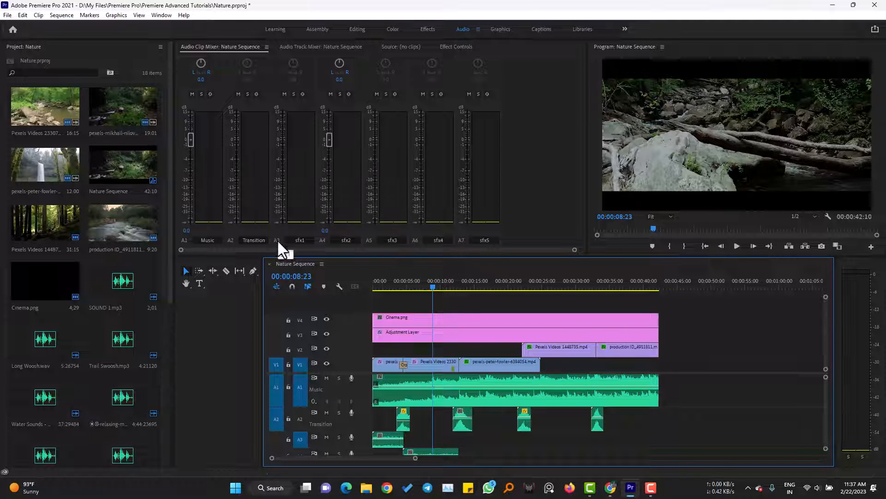
{"action": "left_click", "coordinate": [402, 289]}
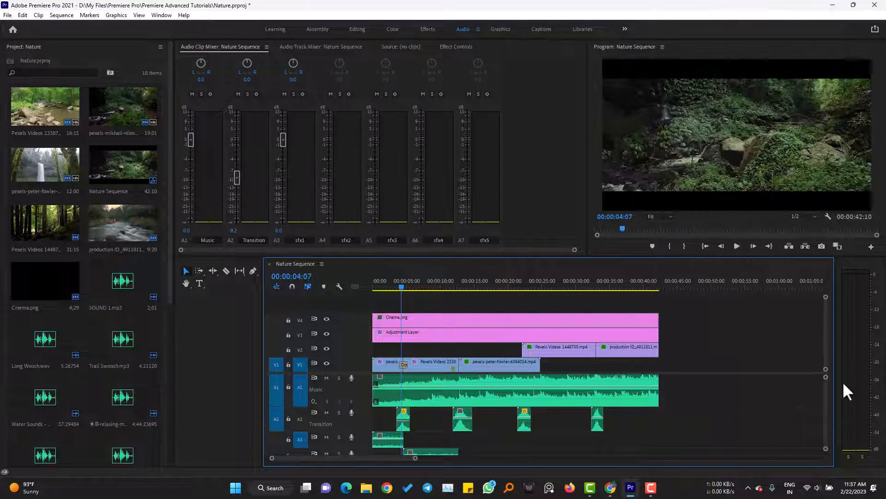
{"action": "left_click_drag", "start_coordinate": [826, 449], "coordinate": [829, 445]}
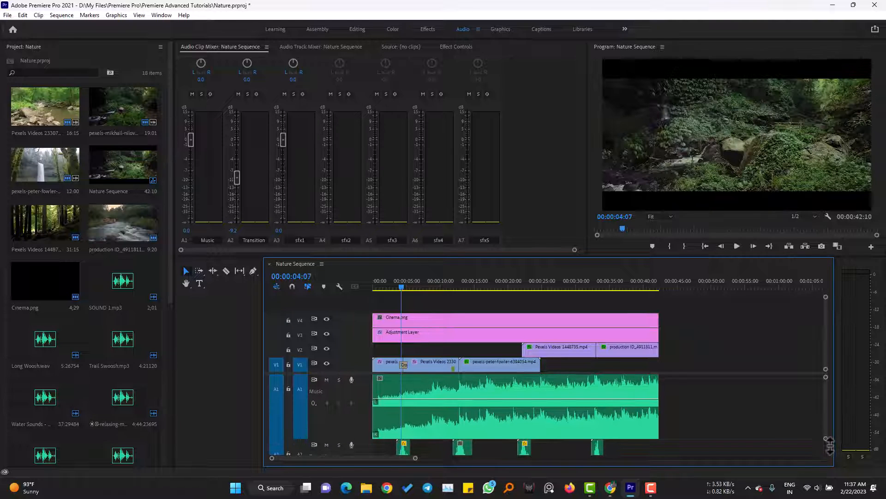
{"action": "scroll", "coordinate": [825, 405], "scroll_direction": "down", "scroll_amount": 3}
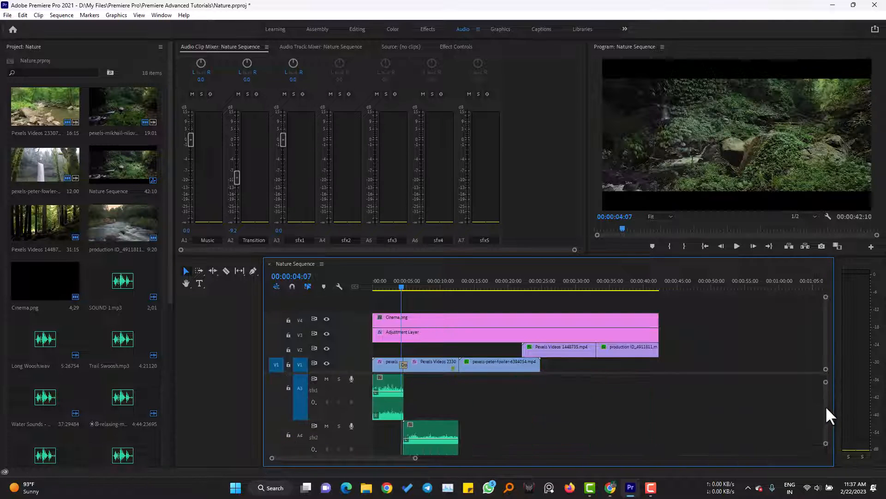
{"action": "scroll", "coordinate": [826, 405], "scroll_direction": "up", "scroll_amount": 2}
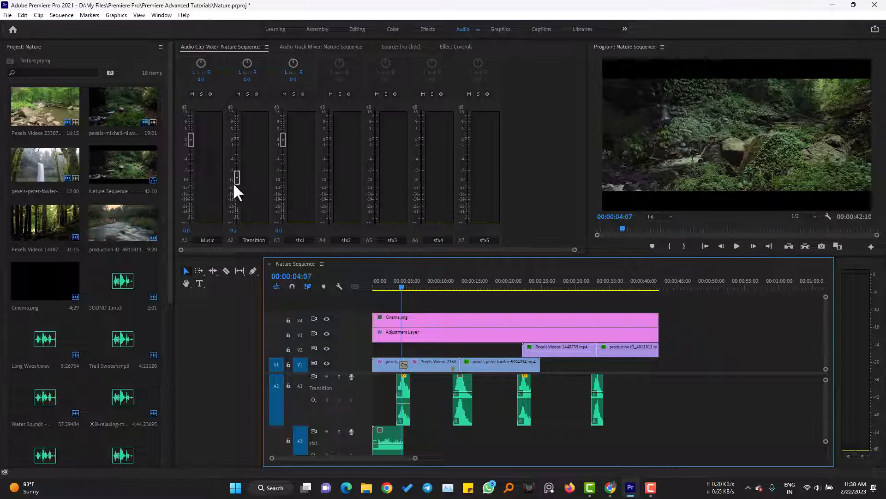
{"action": "left_click_drag", "start_coordinate": [236, 179], "coordinate": [232, 147]}
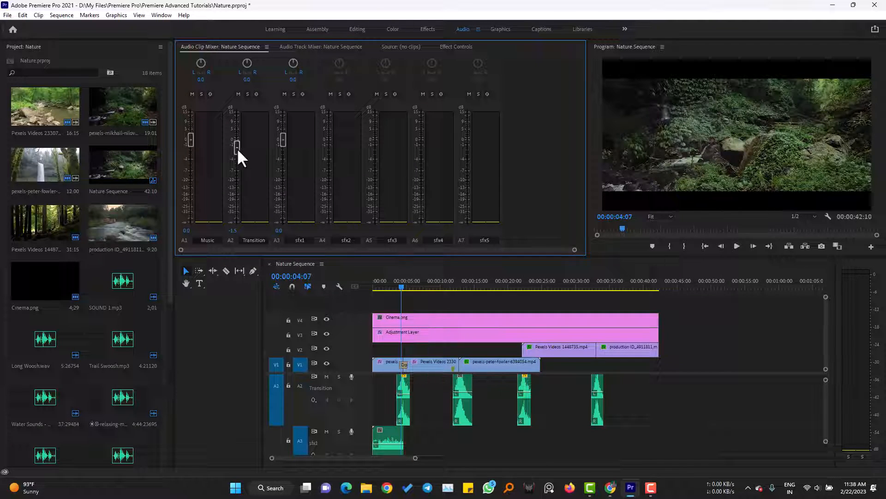
{"action": "left_click_drag", "start_coordinate": [237, 147], "coordinate": [237, 118]}
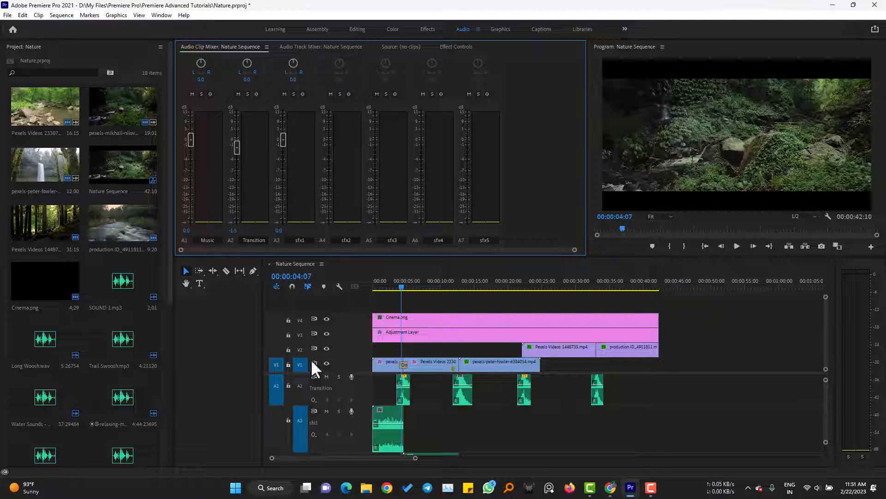
Switch mute and solo on and off for the Transition track, and view the Audio Track Mixer before returning to the clip mixer
{"action": "left_click", "coordinate": [238, 94]}
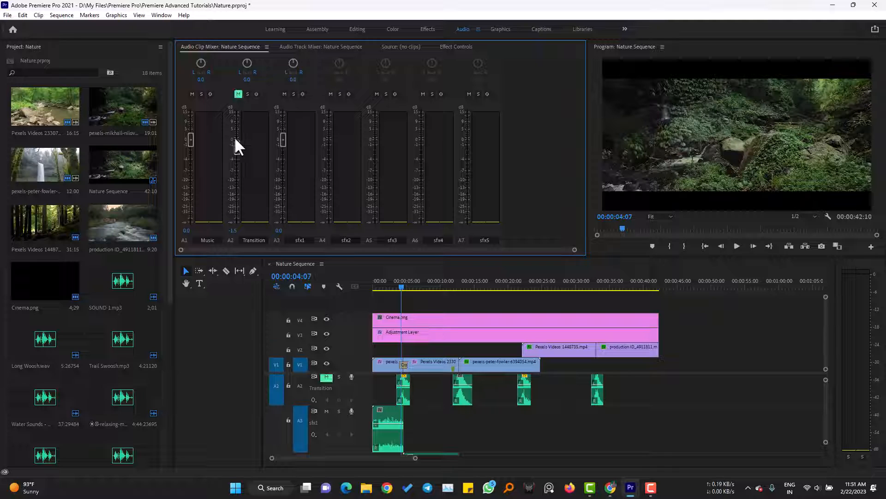
{"action": "left_click", "coordinate": [237, 94]}
{"action": "left_click", "coordinate": [248, 94]}
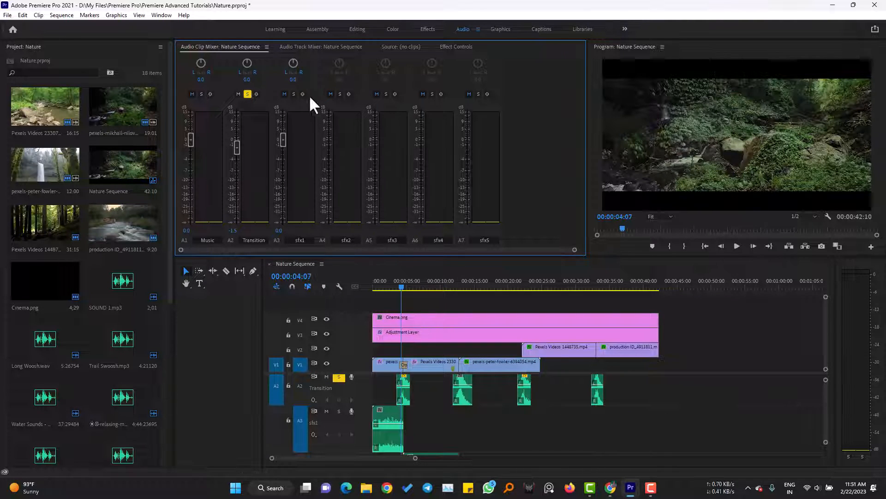
{"action": "left_click", "coordinate": [248, 94]}
{"action": "left_click", "coordinate": [304, 48]}
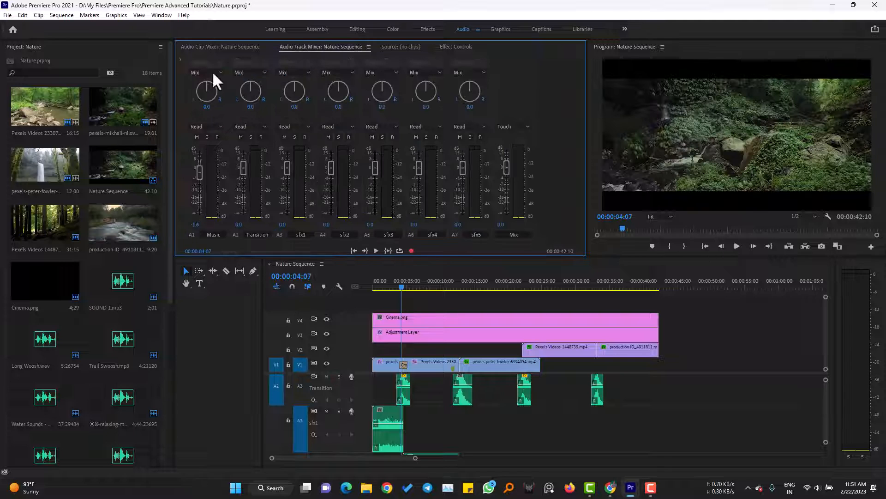
{"action": "left_click", "coordinate": [242, 48]}
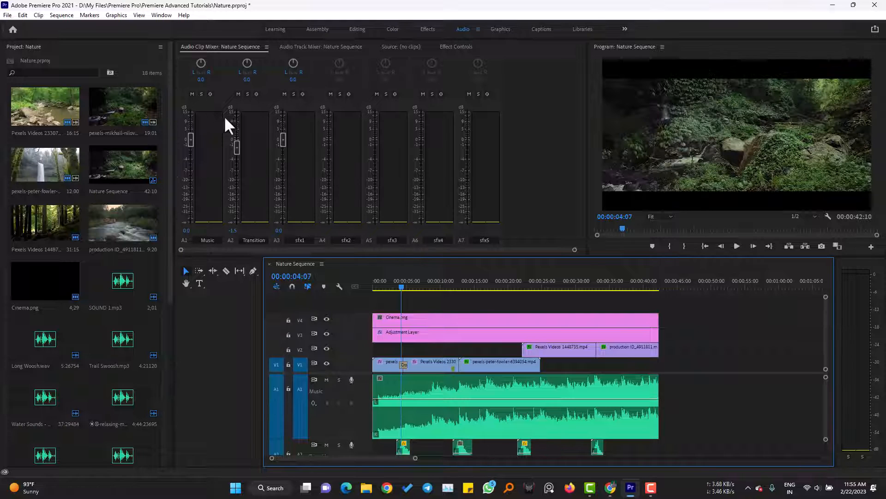
Write volume keyframes on the Music clip from the clip mixer: -7.1 dB at 00:00:04:07 and 6.4 dB at 00:00:20:11
{"action": "left_click", "coordinate": [209, 93]}
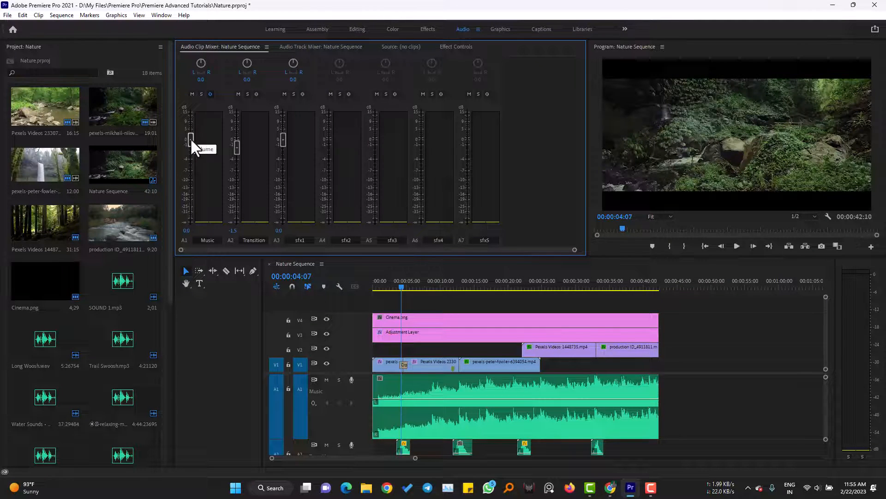
{"action": "left_click_drag", "start_coordinate": [190, 138], "coordinate": [190, 168]}
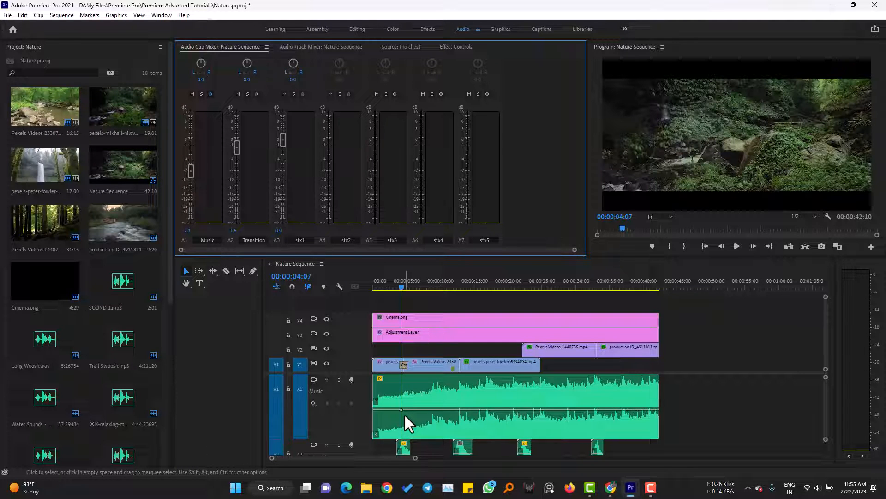
{"action": "left_click_drag", "start_coordinate": [457, 284], "coordinate": [511, 286]}
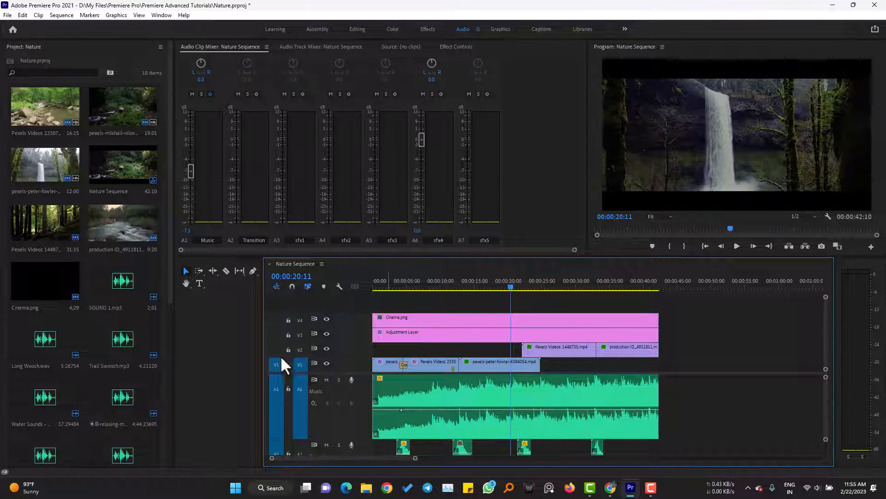
{"action": "left_click_drag", "start_coordinate": [191, 177], "coordinate": [197, 128]}
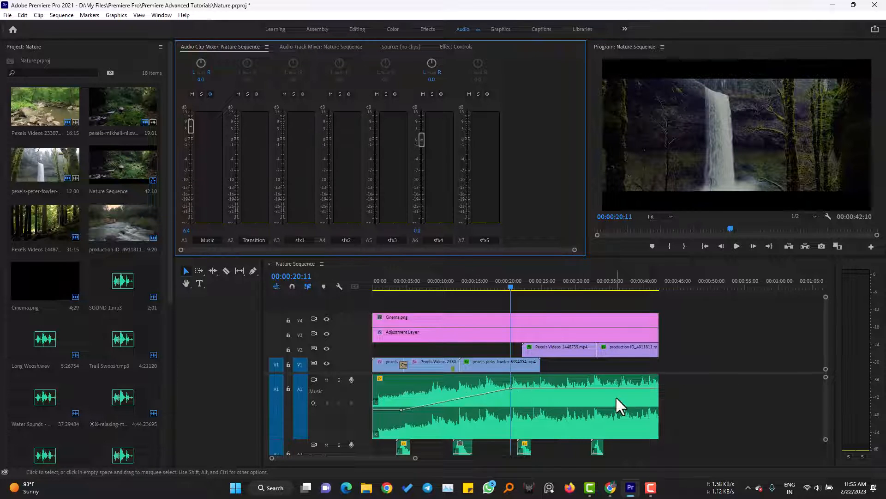
{"action": "left_click", "coordinate": [210, 94]}
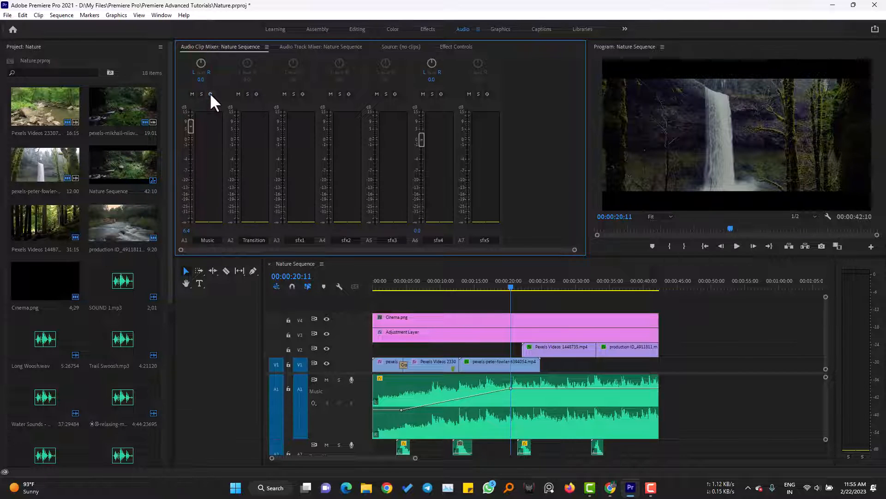
Set the Music clip's balance to -100 and play the sequence, and play it again with the balance at 100
{"action": "left_click_drag", "start_coordinate": [201, 79], "coordinate": [121, 94]}
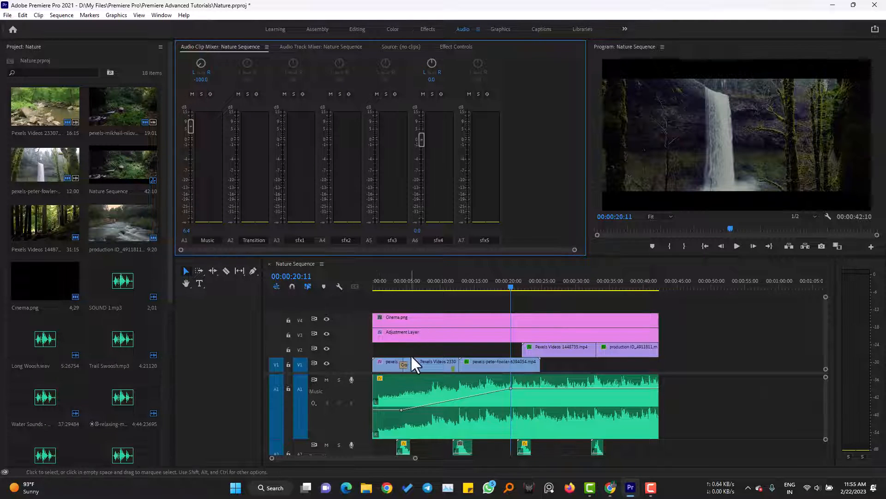
{"action": "key", "text": "space"}
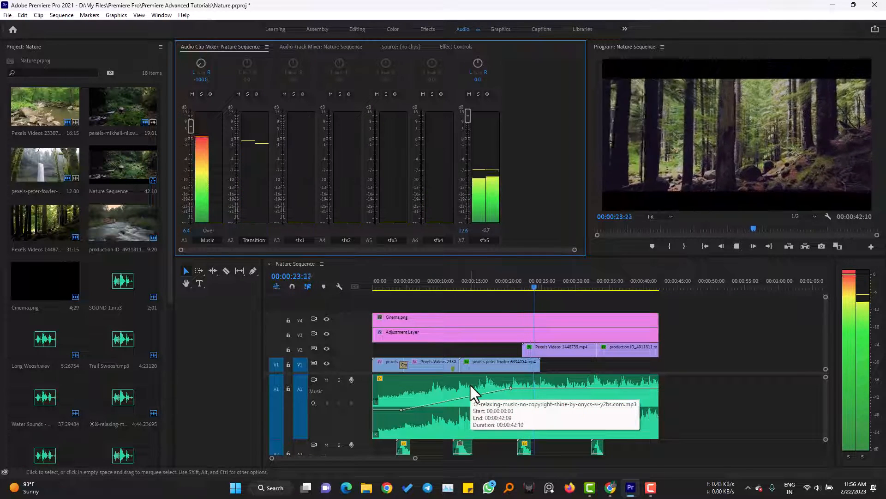
{"action": "key", "text": "space"}
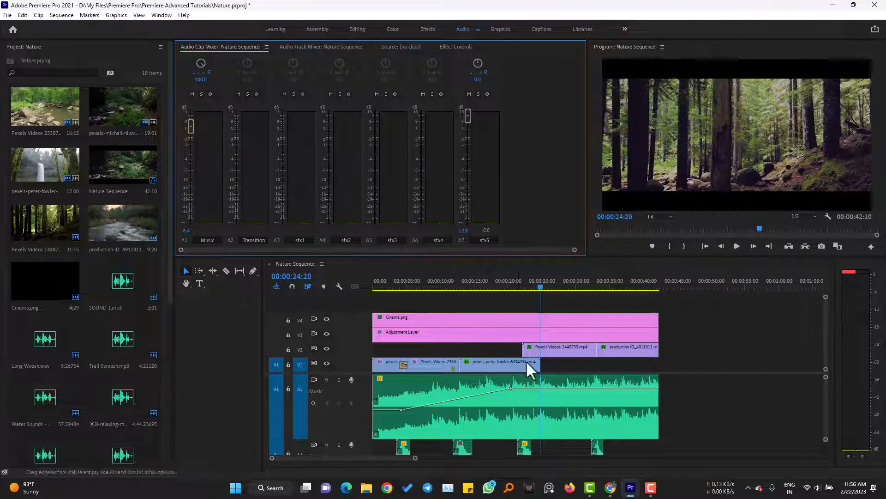
{"action": "key", "text": "space"}
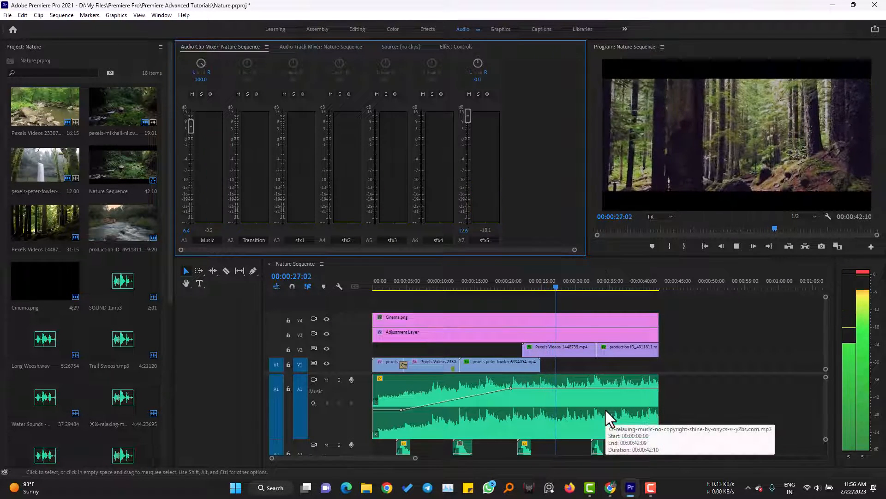
{"action": "key", "text": "space"}
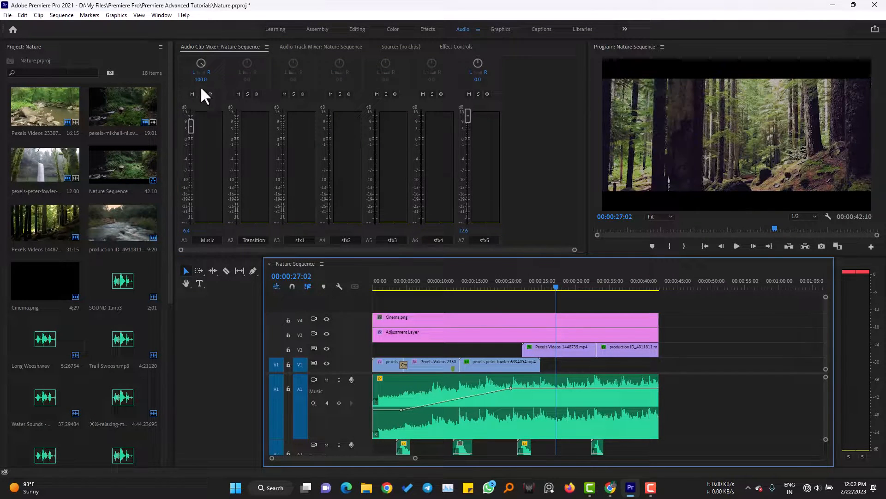
Write balance keyframes on the Music clip: -100 at 00:00:27:02 and 100 at 00:00:34:09
{"action": "left_click", "coordinate": [210, 94]}
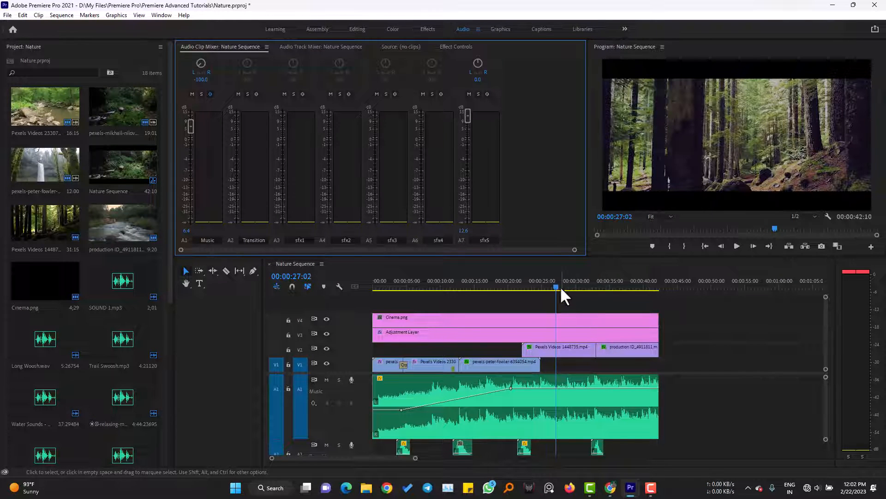
{"action": "left_click_drag", "start_coordinate": [558, 288], "coordinate": [605, 288]}
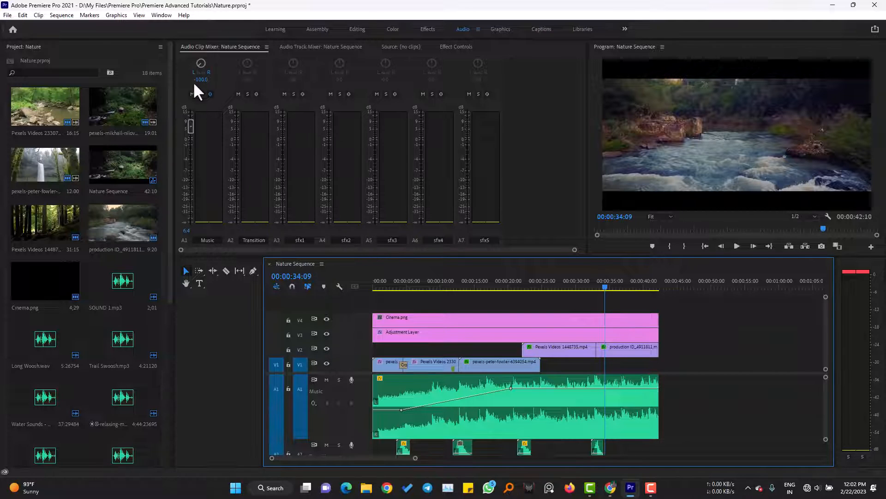
{"action": "left_click_drag", "start_coordinate": [198, 91], "coordinate": [198, 79]}
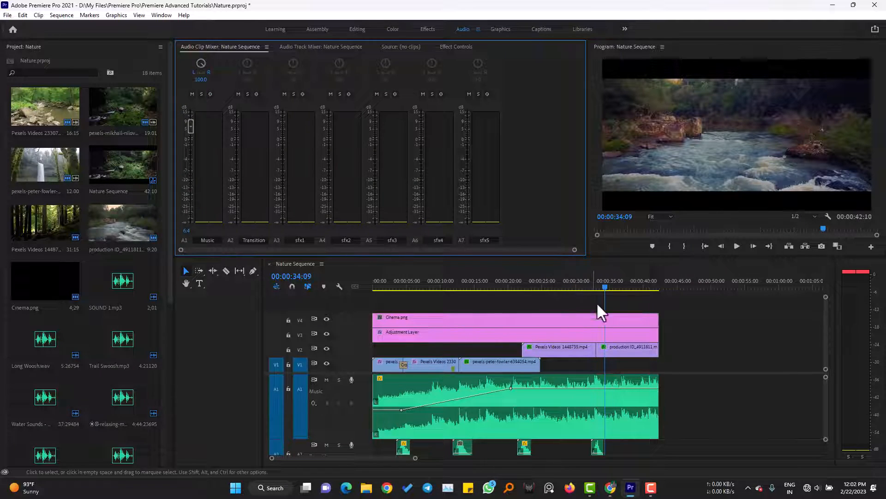
Delete both Balance keyframes of the Music clip in Effect Controls, collapse the Panner section and return to the Audio Clip Mixer
{"action": "left_click", "coordinate": [463, 50]}
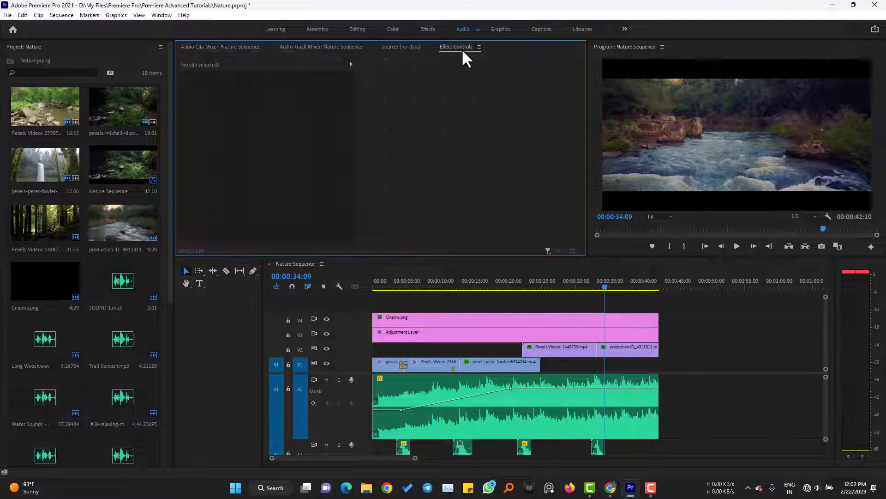
{"action": "left_click", "coordinate": [541, 407]}
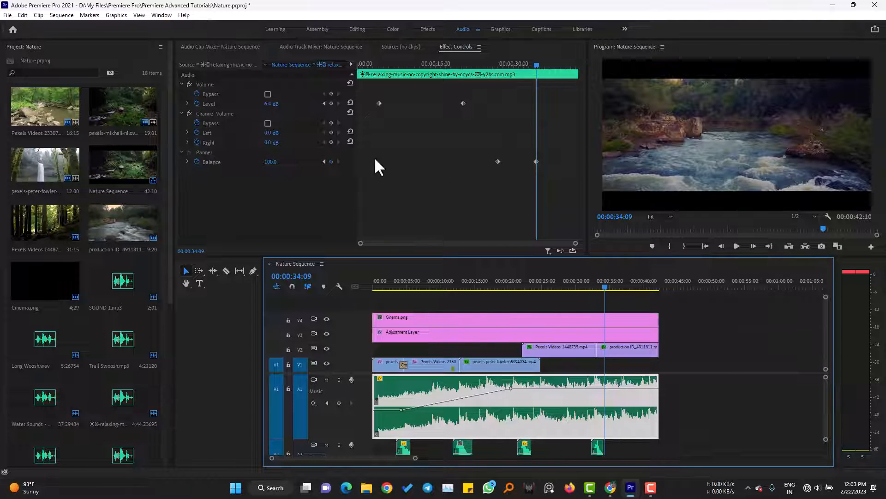
{"action": "left_click", "coordinate": [187, 162]}
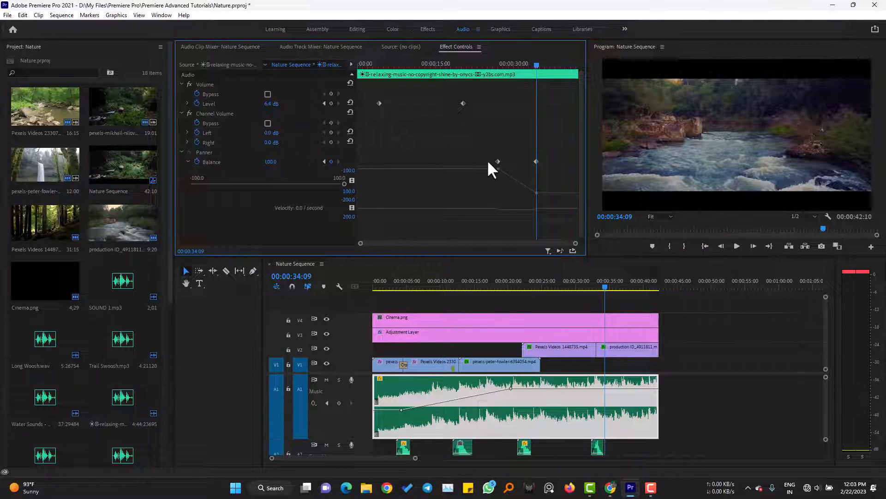
{"action": "left_click_drag", "start_coordinate": [486, 158], "coordinate": [551, 190]}
{"action": "right_click", "coordinate": [544, 167]}
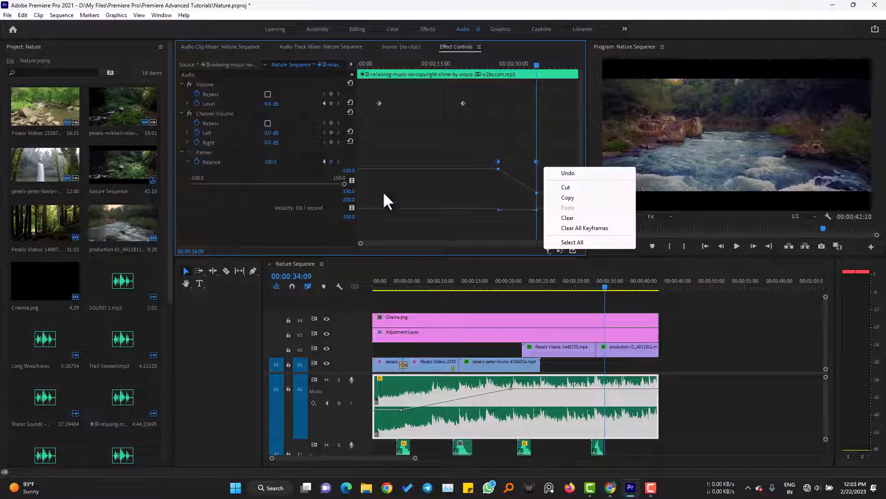
{"action": "left_click", "coordinate": [515, 181]}
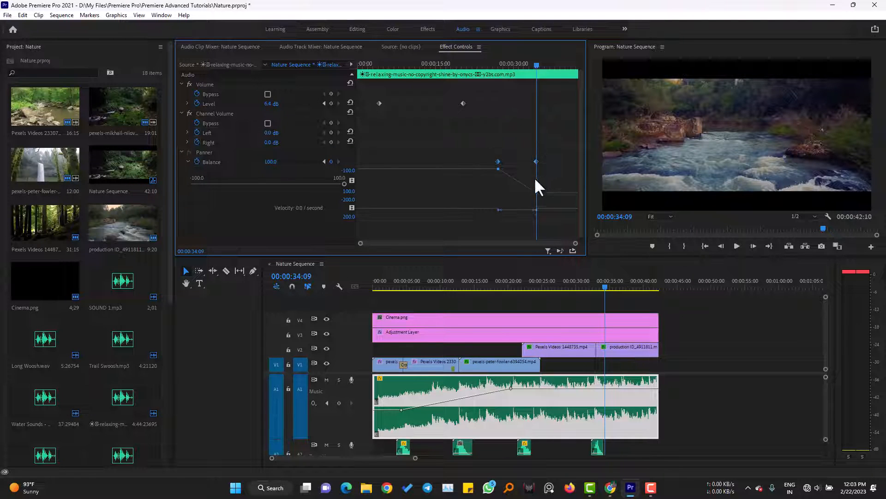
{"action": "key", "text": "Delete"}
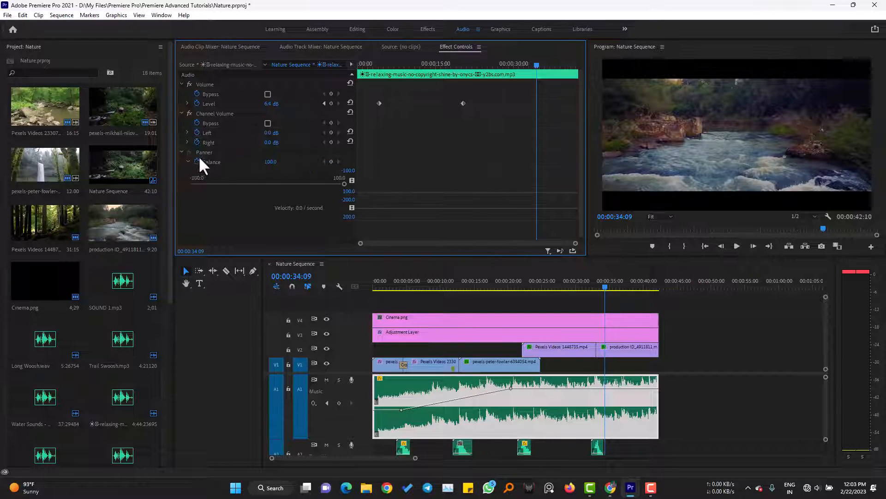
{"action": "left_click", "coordinate": [187, 161]}
{"action": "left_click", "coordinate": [181, 152]}
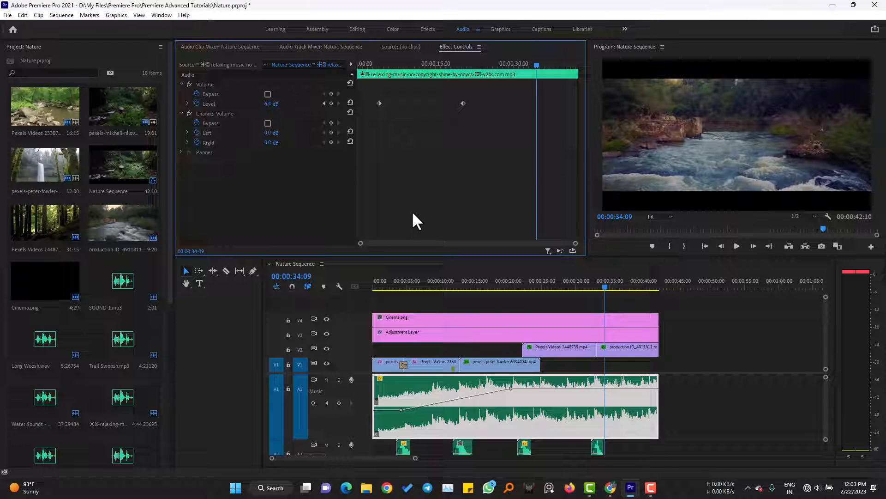
{"action": "left_click", "coordinate": [213, 50]}
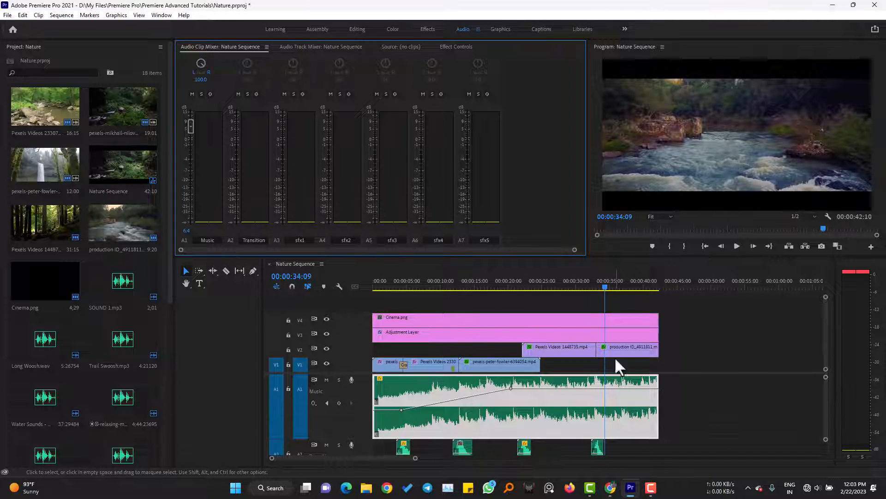
Reduce the height of the Music track and display its track volume keyframes, and switch it back to clip keyframes
{"action": "double_click", "coordinate": [360, 401]}
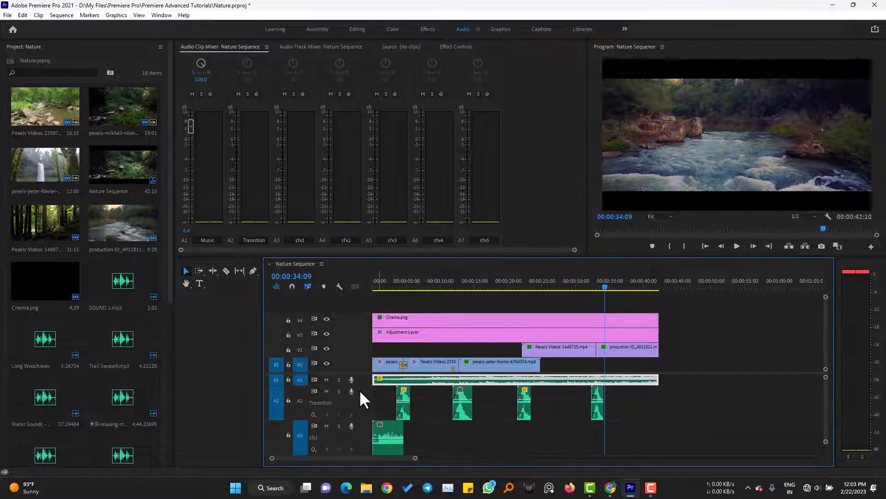
{"action": "double_click", "coordinate": [369, 382]}
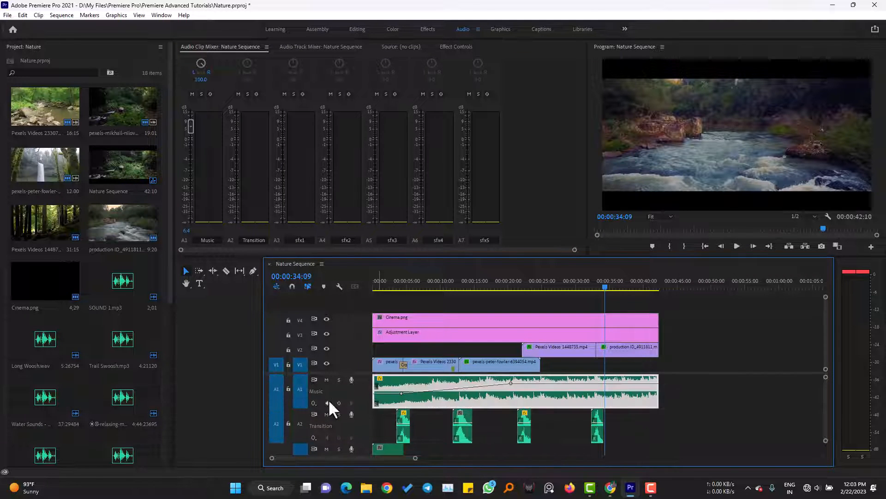
{"action": "left_click", "coordinate": [314, 403]}
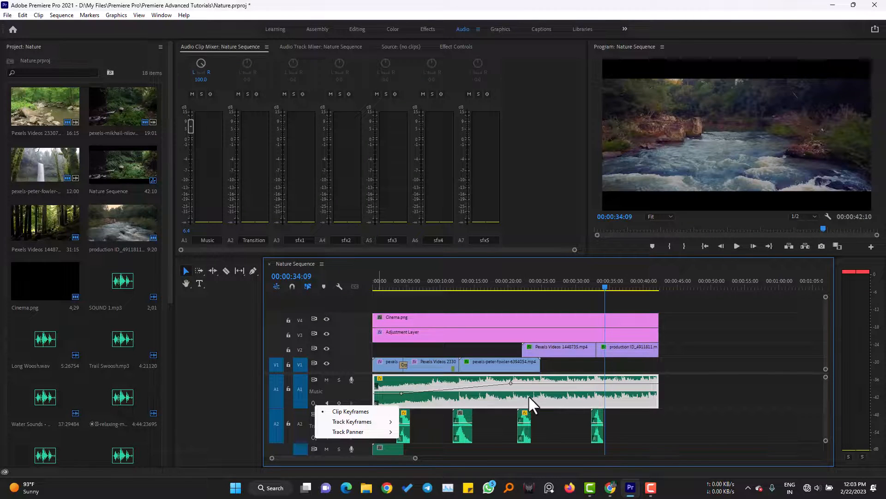
{"action": "mouse_move", "coordinate": [384, 421]}
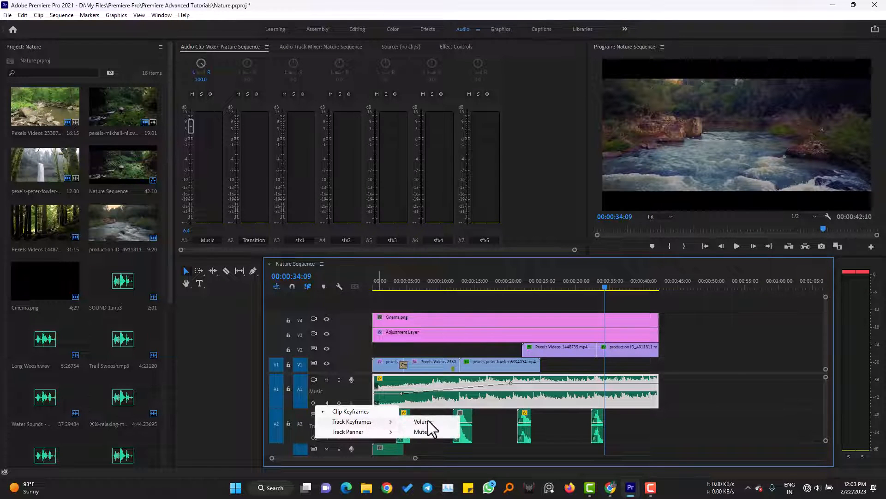
{"action": "left_click", "coordinate": [427, 422]}
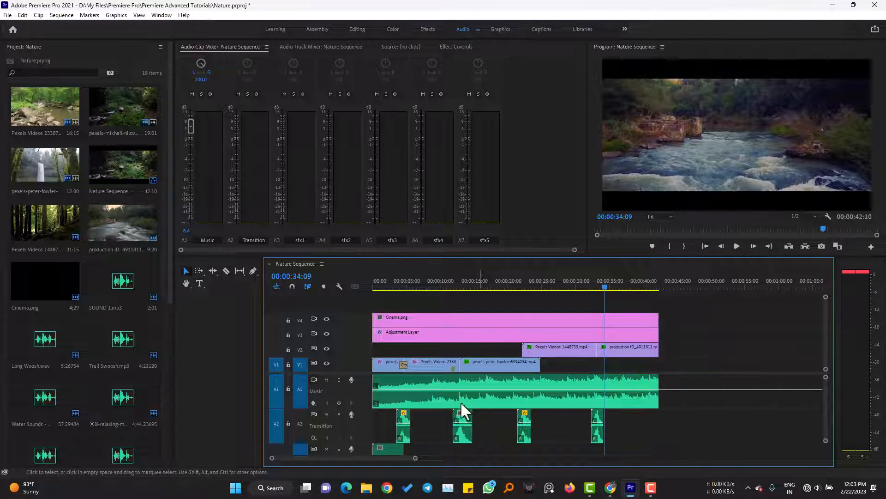
{"action": "left_click", "coordinate": [314, 403]}
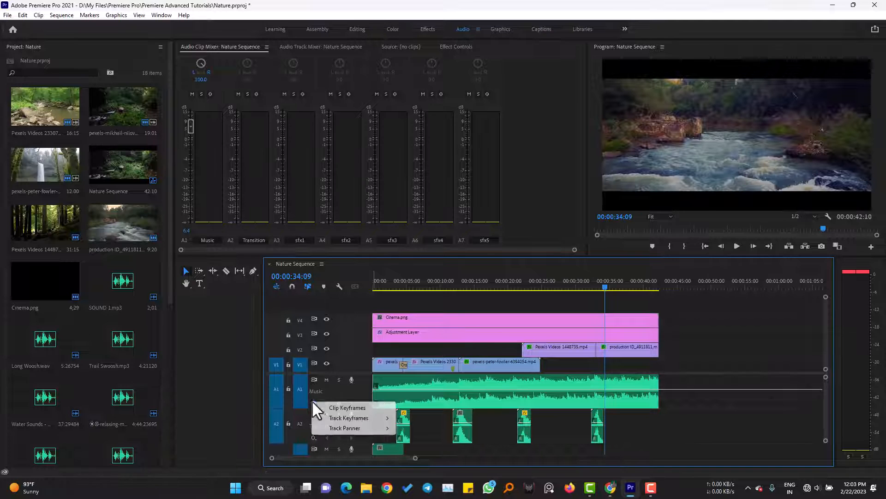
{"action": "left_click", "coordinate": [348, 407]}
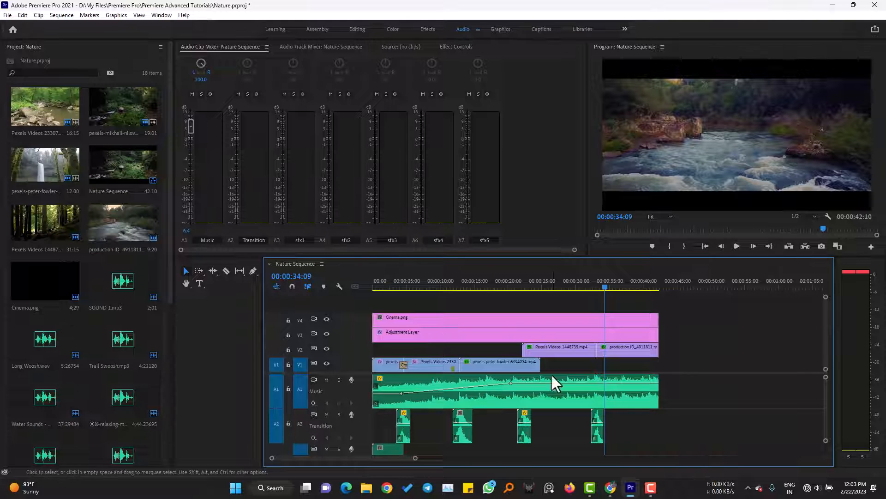
Look over the Audio Track Mixer for comparison and return to the Audio Clip Mixer
{"action": "left_click", "coordinate": [314, 403]}
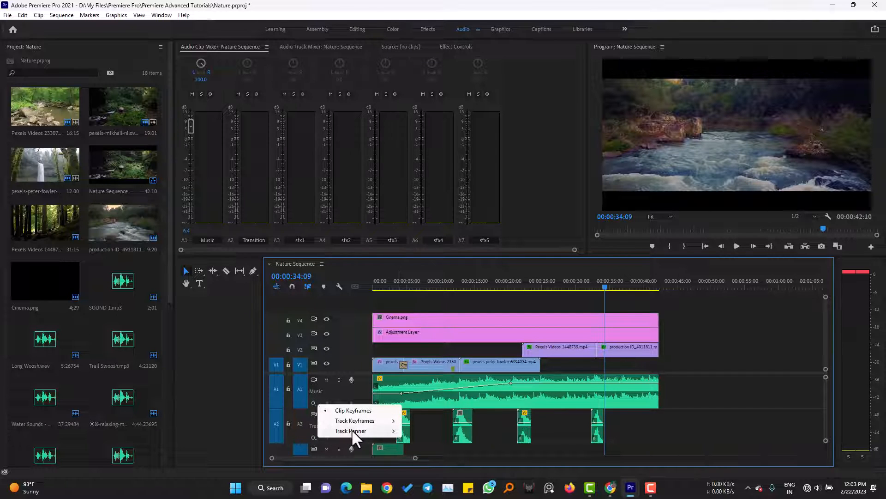
{"action": "mouse_move", "coordinate": [353, 432]}
{"action": "left_click", "coordinate": [307, 157]}
{"action": "right_click", "coordinate": [268, 220]}
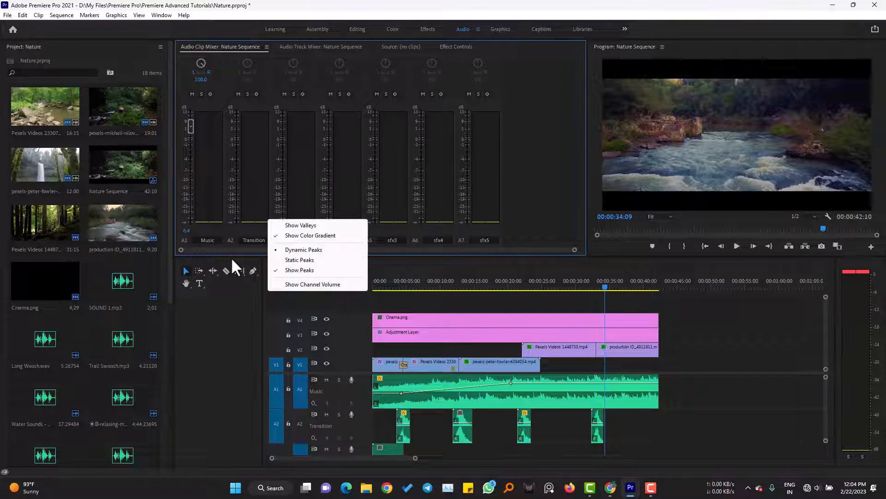
{"action": "left_click", "coordinate": [300, 50]}
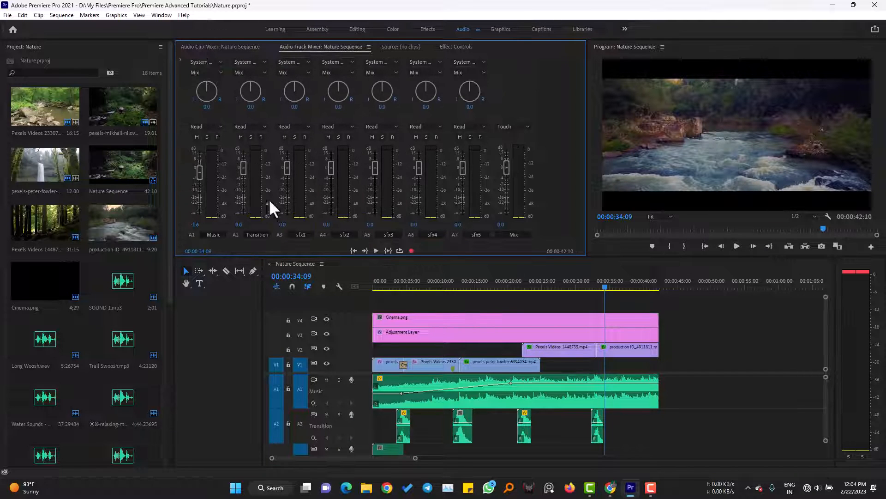
{"action": "left_click", "coordinate": [224, 48]}
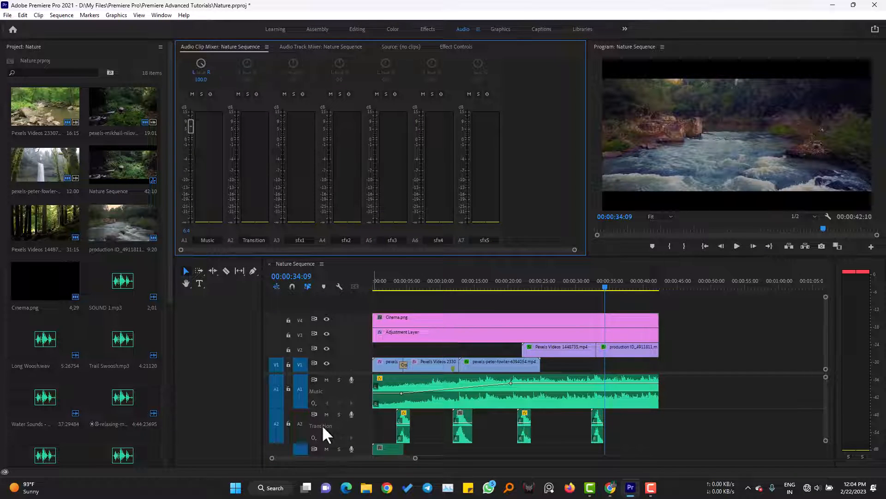
Display the Music track's Track Panner Balance line in the timeline, and switch the track back to clip keyframes
{"action": "left_click", "coordinate": [313, 403]}
{"action": "mouse_move", "coordinate": [381, 428]}
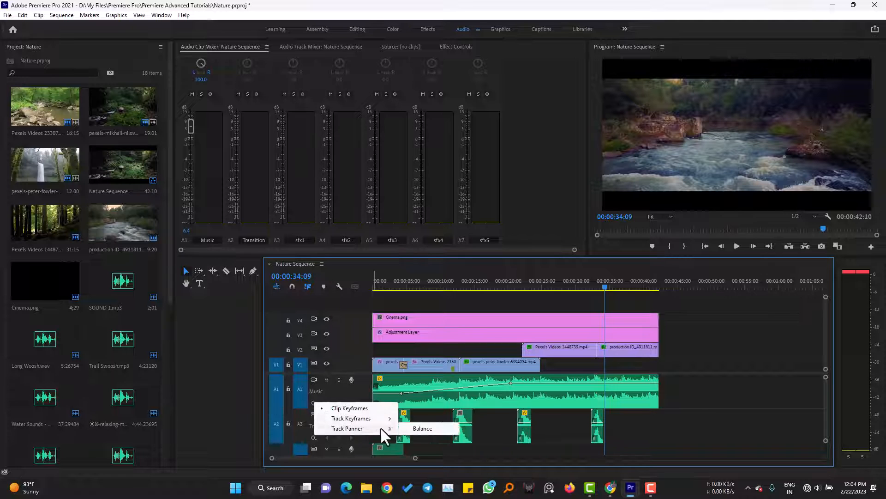
{"action": "left_click", "coordinate": [429, 431]}
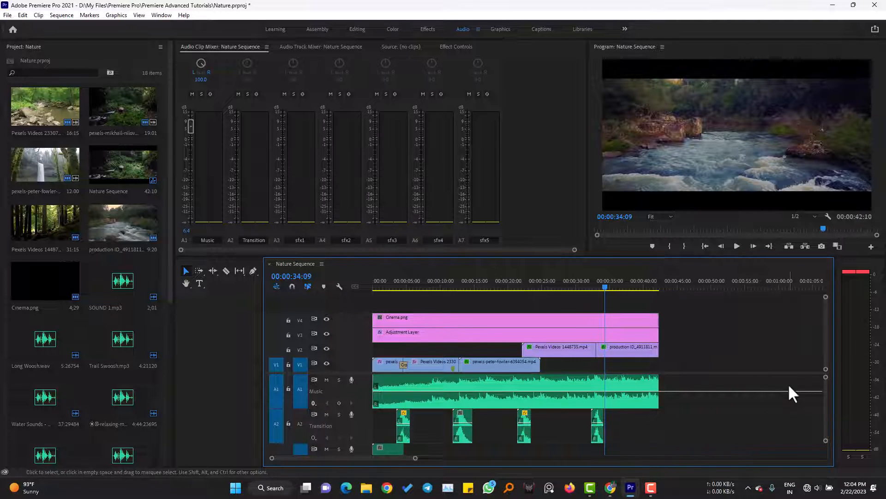
{"action": "left_click", "coordinate": [316, 404]}
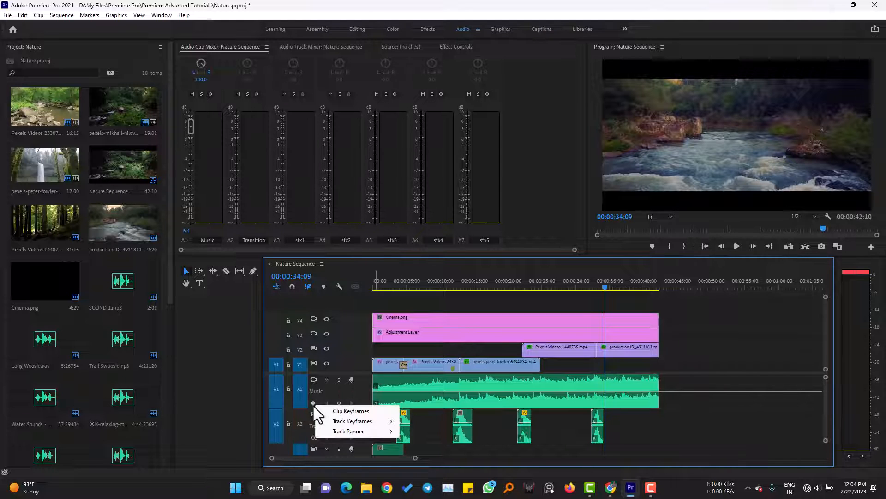
{"action": "left_click", "coordinate": [363, 411]}
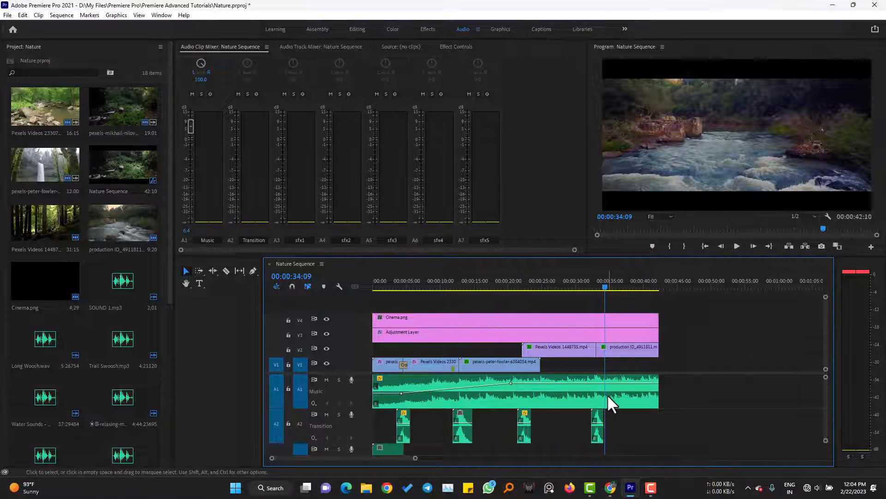
Narrow the tools panel to widen the timeline, and delete both volume keyframes of the Music clip with the Pen tool
{"action": "left_click", "coordinate": [253, 271]}
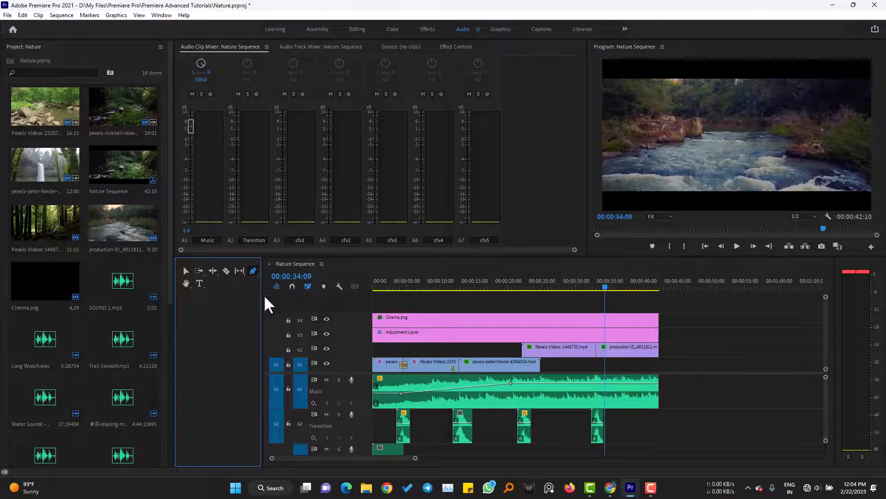
{"action": "left_click_drag", "start_coordinate": [264, 298], "coordinate": [206, 323]}
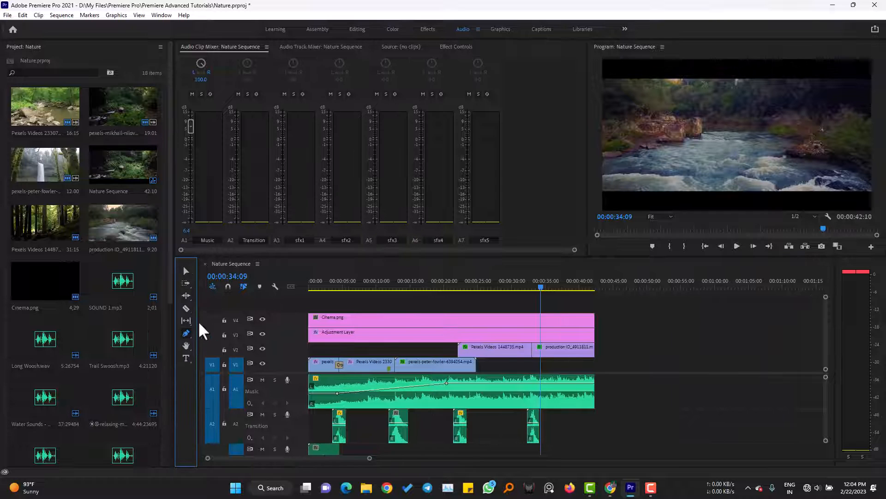
{"action": "left_click_drag", "start_coordinate": [331, 383], "coordinate": [467, 416]}
{"action": "left_click_drag", "start_coordinate": [464, 370], "coordinate": [324, 395]}
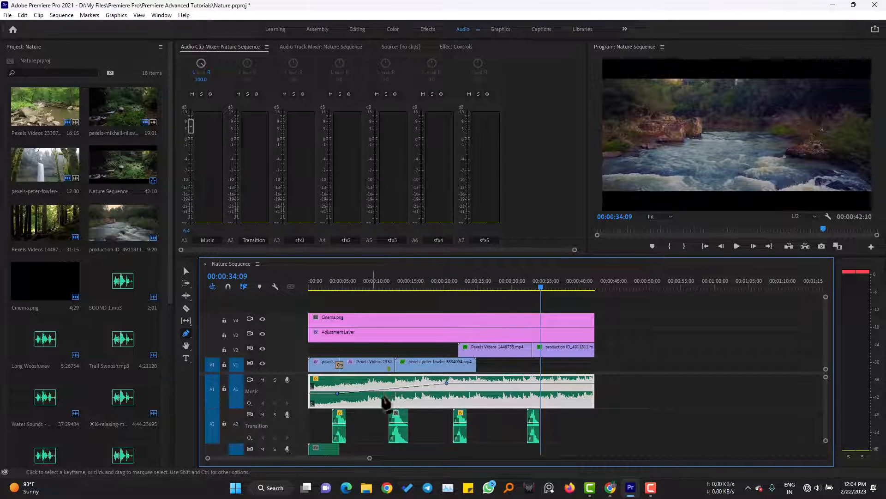
{"action": "key", "text": "Delete"}
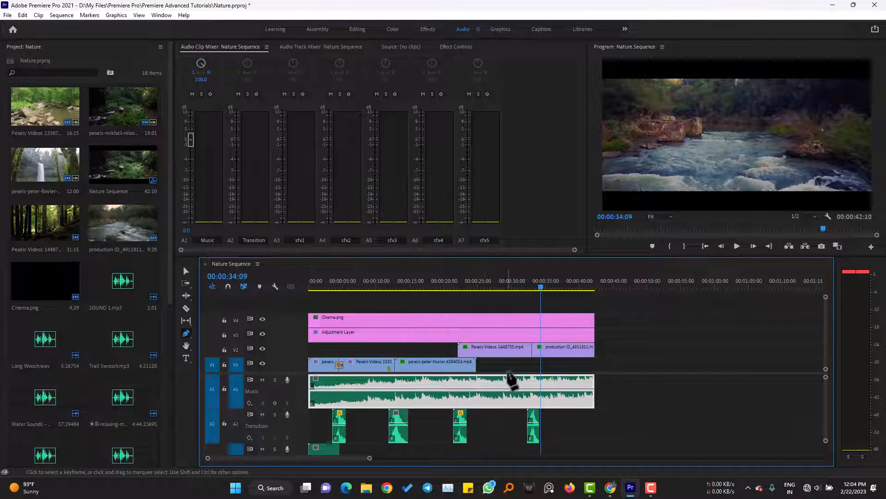
Reset the Music clip's balance to 0, return to the Selection tool, and briefly play the sequence from its start
{"action": "left_click", "coordinate": [200, 79]}
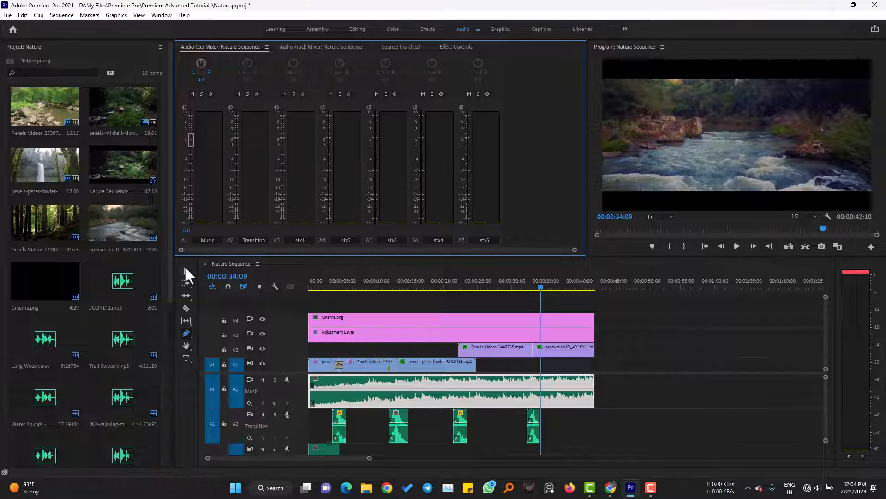
{"action": "left_click", "coordinate": [185, 270]}
{"action": "left_click", "coordinate": [353, 299]}
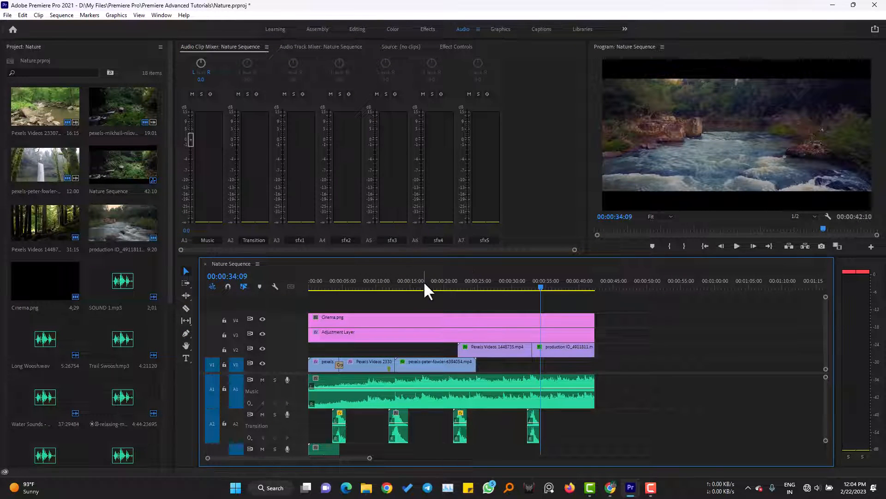
{"action": "key", "text": "Home"}
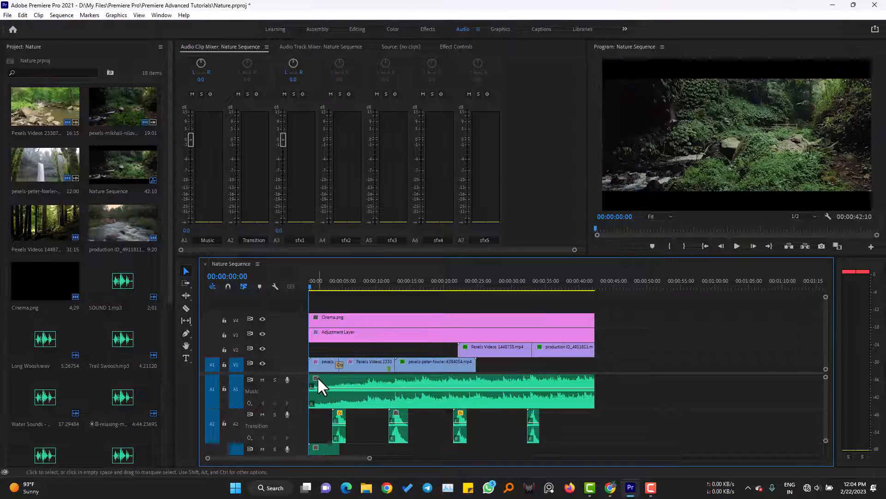
{"action": "key", "text": "space"}
{"action": "key", "text": "space"}
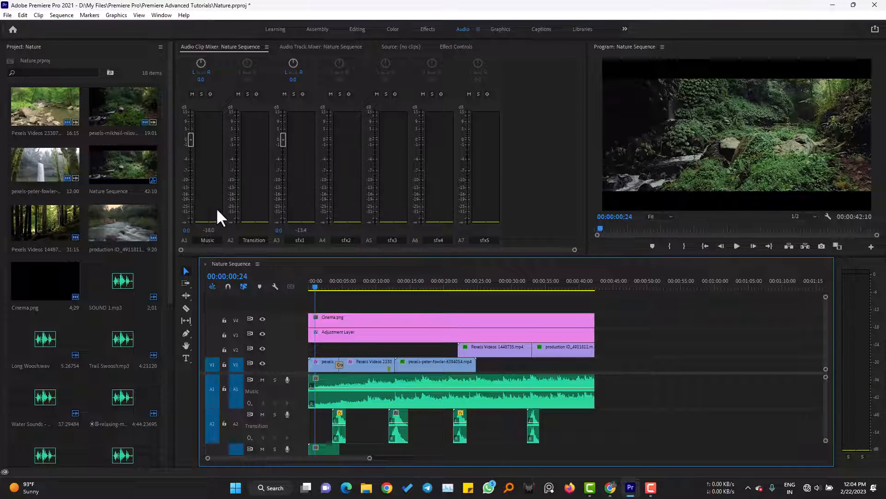
Turn on Show Valleys for the clip mixer's meters and play the sequence up to 00:00:08:11
{"action": "right_click", "coordinate": [212, 184]}
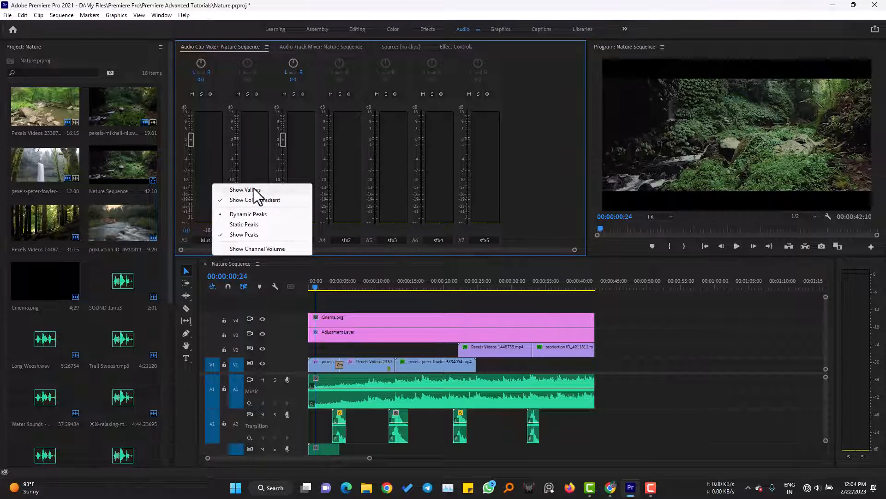
{"action": "left_click", "coordinate": [262, 189]}
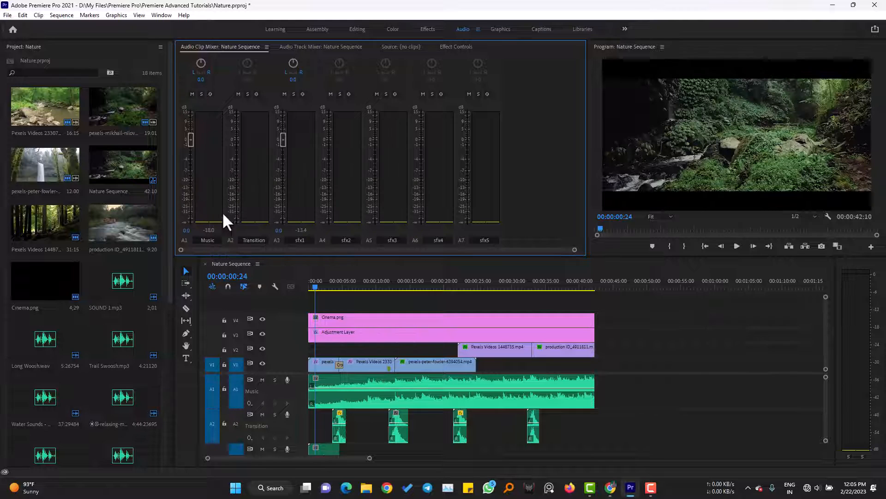
{"action": "key", "text": "space"}
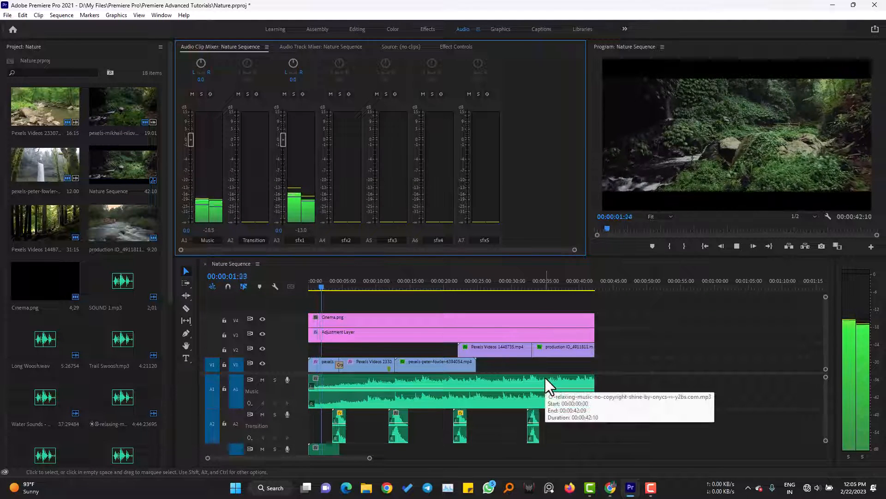
{"action": "key", "text": "space"}
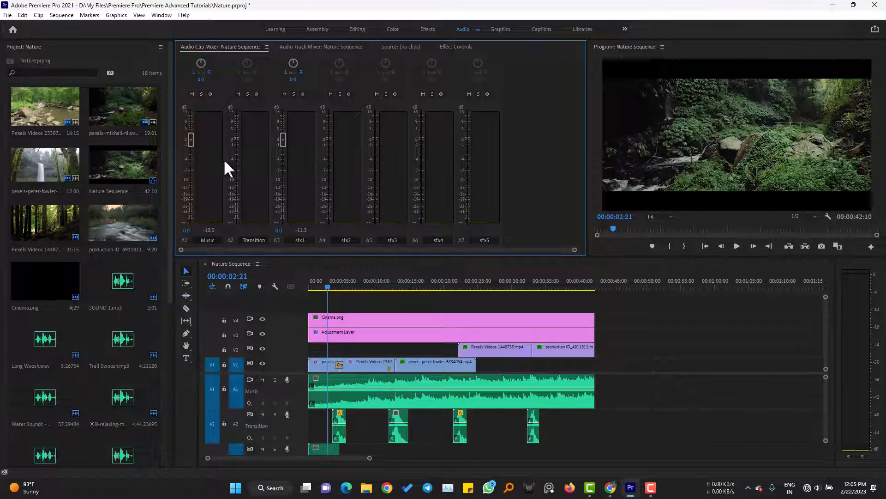
{"action": "key", "text": "space"}
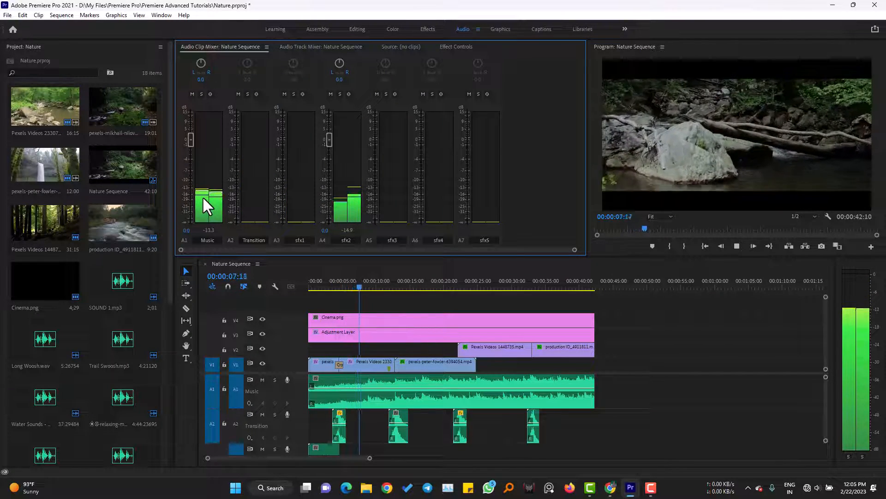
{"action": "key", "text": "space"}
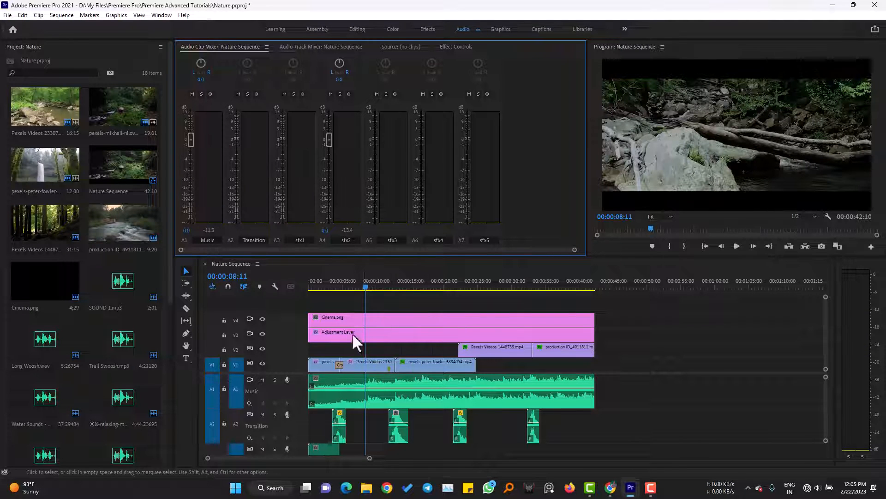
Switch the clip mixer's meters to Static Peaks and play the sequence up to 00:00:10:03
{"action": "right_click", "coordinate": [201, 170]}
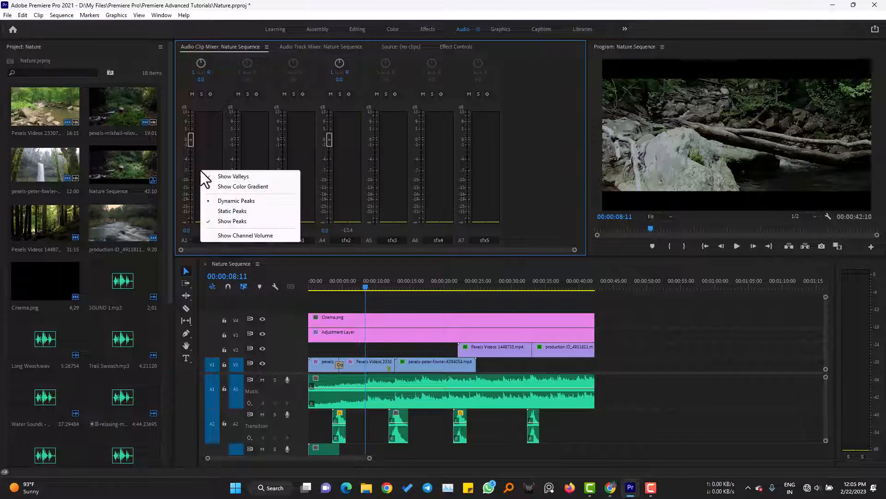
{"action": "left_click", "coordinate": [247, 215]}
{"action": "key", "text": "space"}
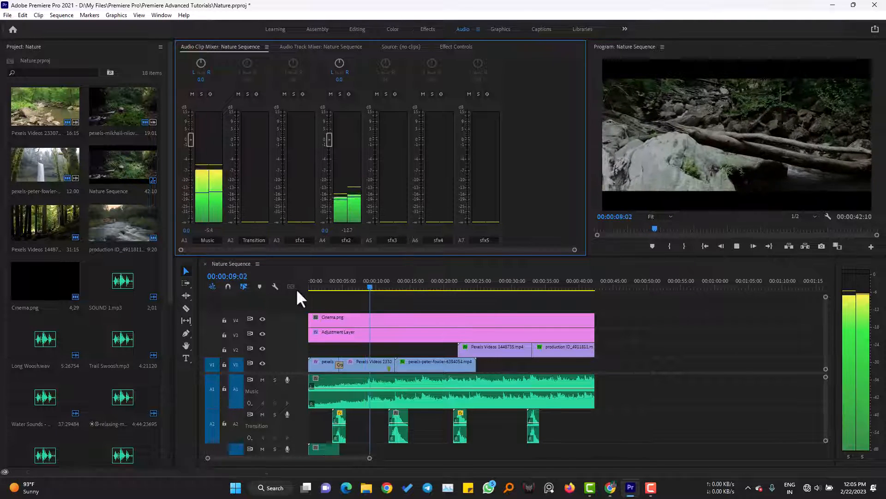
{"action": "key", "text": "space"}
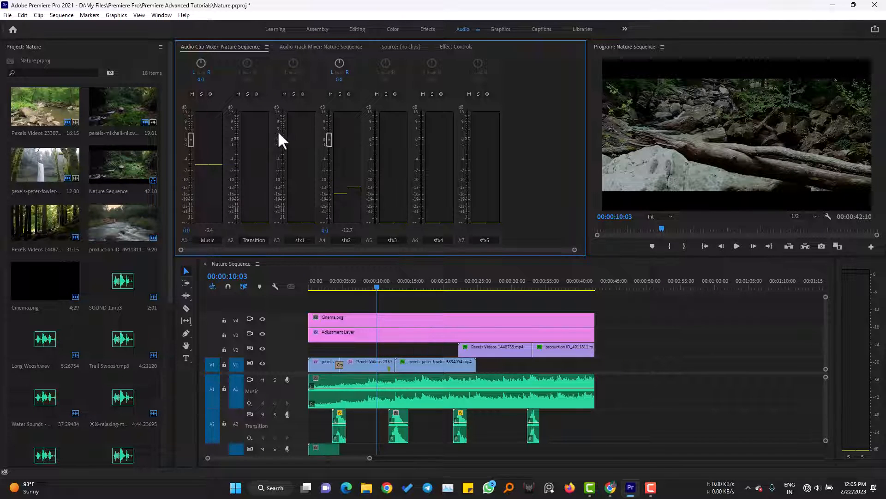
Turn off Show Color Gradient for the clip mixer's meters and play the sequence up to 00:00:12:07
{"action": "right_click", "coordinate": [214, 198]}
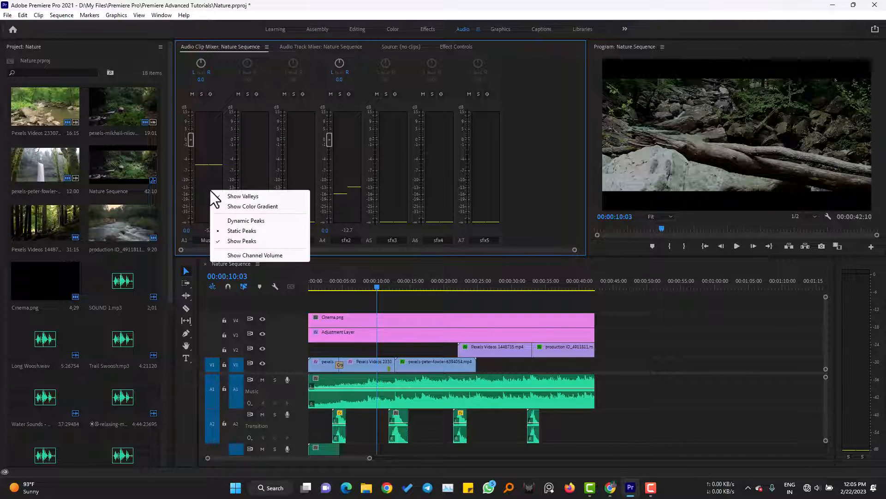
{"action": "left_click", "coordinate": [272, 208]}
{"action": "key", "text": "space"}
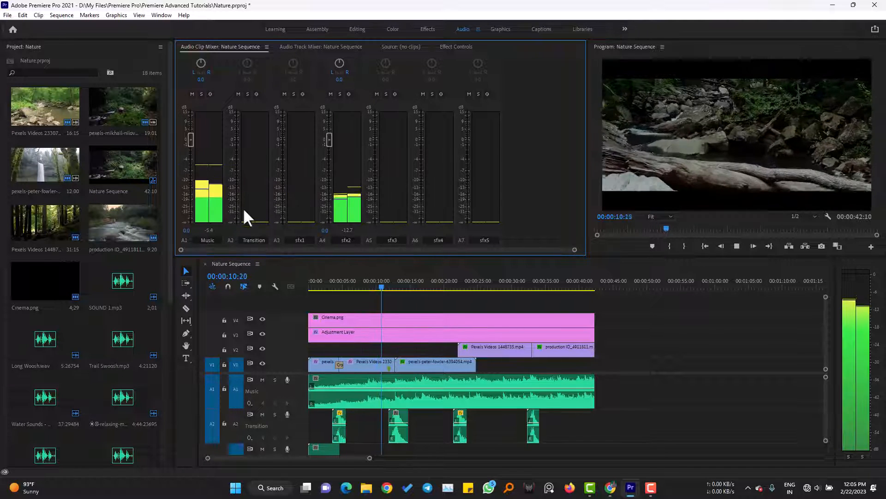
{"action": "key", "text": "space"}
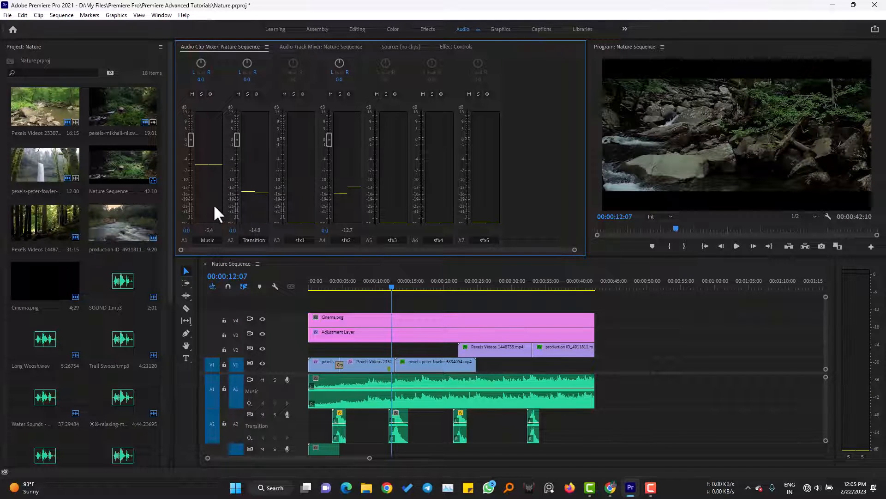
Turn Show Color Gradient back on for the clip mixer's meters and play the sequence up to 00:00:13:16
{"action": "right_click", "coordinate": [206, 183]}
{"action": "left_click", "coordinate": [254, 207]}
{"action": "key", "text": "space"}
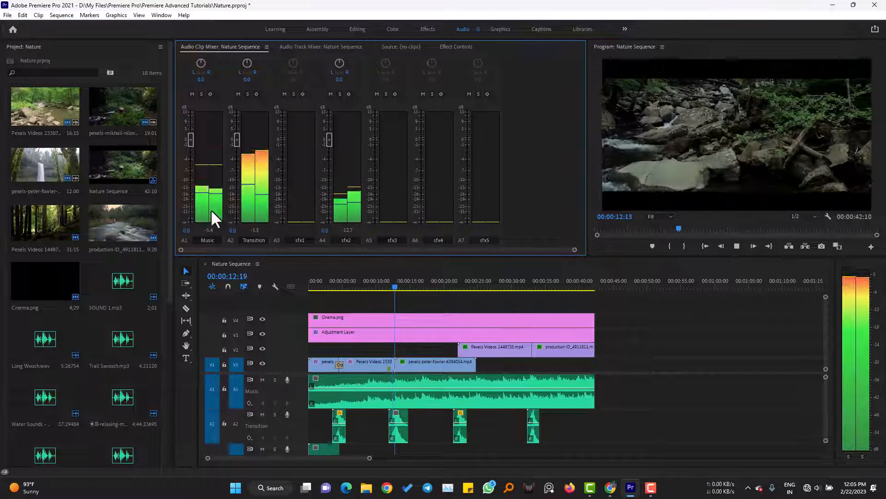
{"action": "key", "text": "space"}
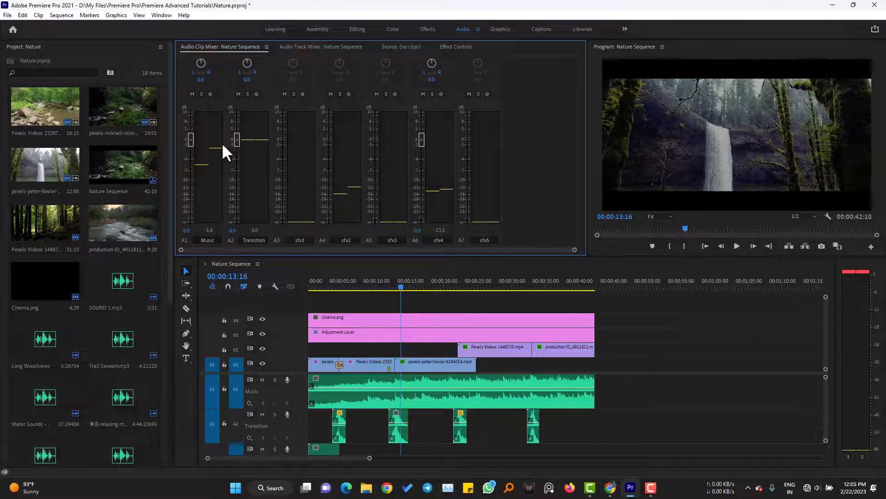
Reset the peak indicators on the Music clip's meter in the clip mixer
{"action": "right_click", "coordinate": [212, 184]}
{"action": "left_click", "coordinate": [215, 190]}
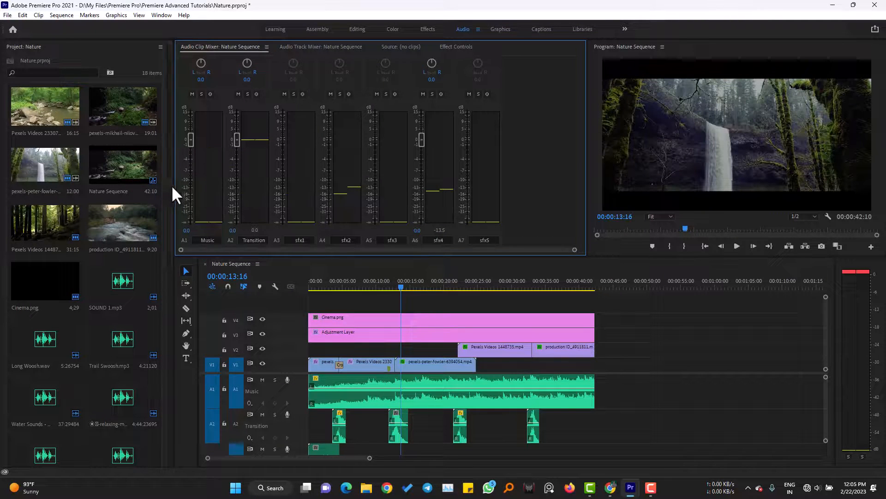
Turn on Show Channel Volume and lower the Music clip's left channel to about -13 dB and its right to about -1 dB
{"action": "right_click", "coordinate": [204, 166]}
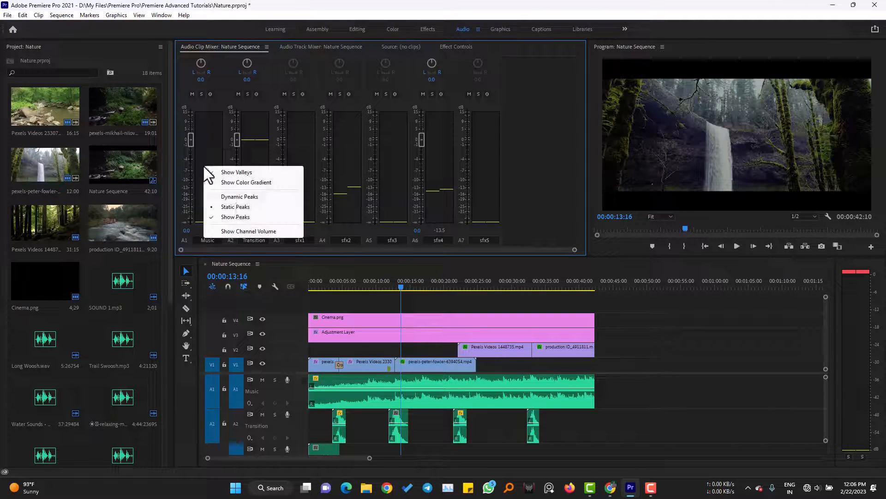
{"action": "left_click", "coordinate": [269, 231]}
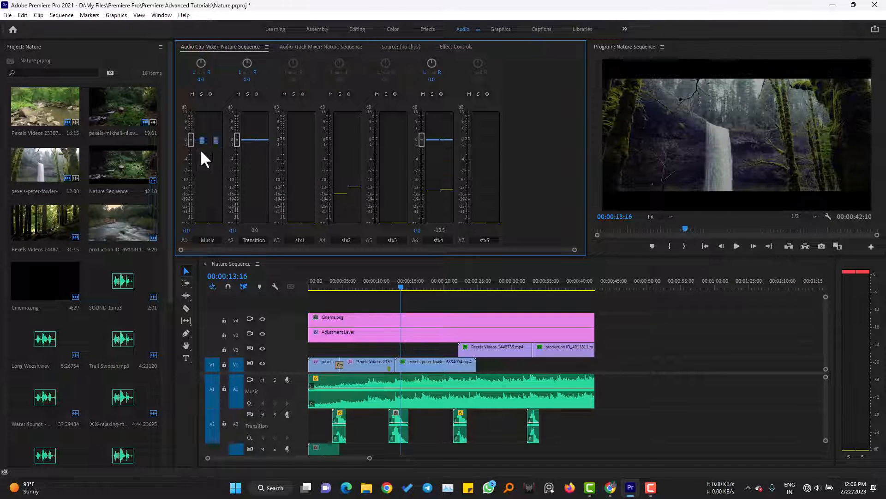
{"action": "left_click_drag", "start_coordinate": [201, 138], "coordinate": [202, 187]}
{"action": "mouse_move", "coordinate": [215, 137]}
{"action": "left_mouse_down"}
{"action": "mouse_move", "coordinate": [212, 184]}
{"action": "mouse_move", "coordinate": [216, 144]}
{"action": "left_mouse_up"}
Check the Music clip's left and right Channel Volume levels in Effect Controls, and return to the Audio Clip Mixer
{"action": "left_click", "coordinate": [456, 47]}
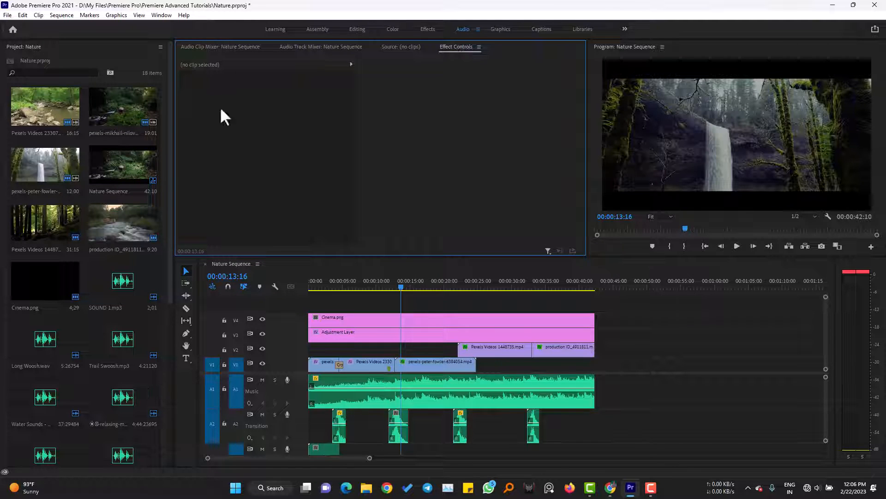
{"action": "left_click", "coordinate": [432, 400]}
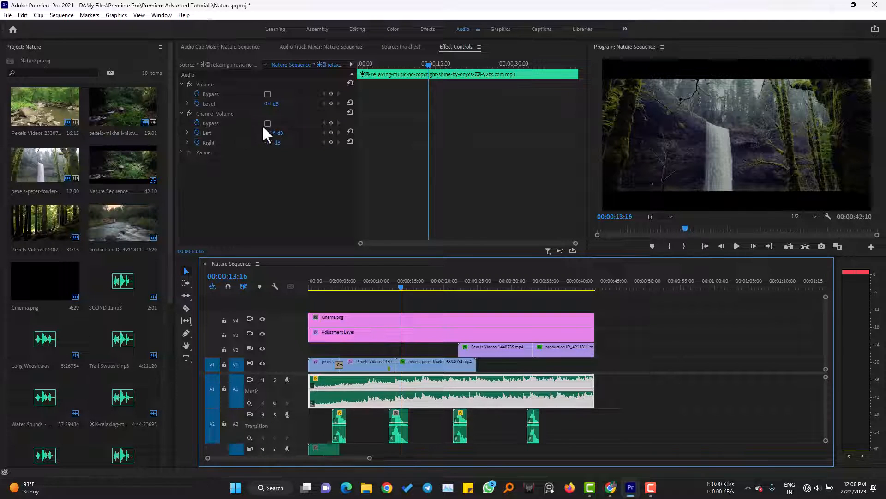
{"action": "left_click", "coordinate": [201, 48]}
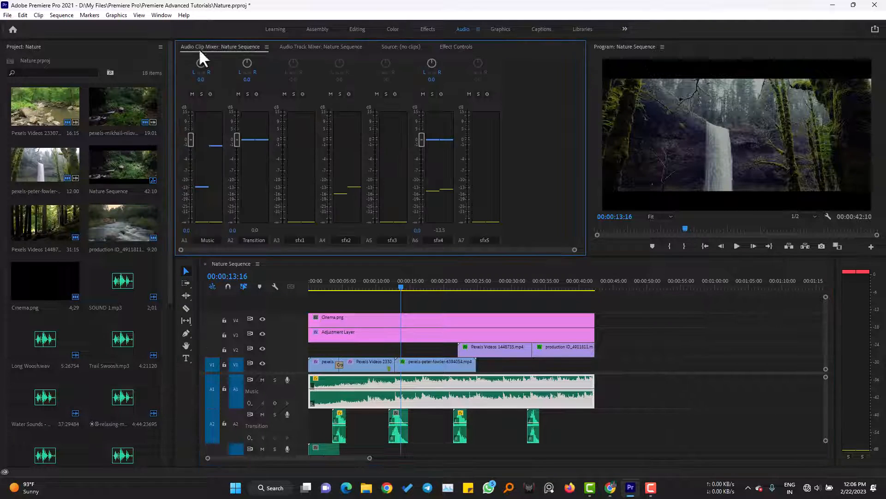